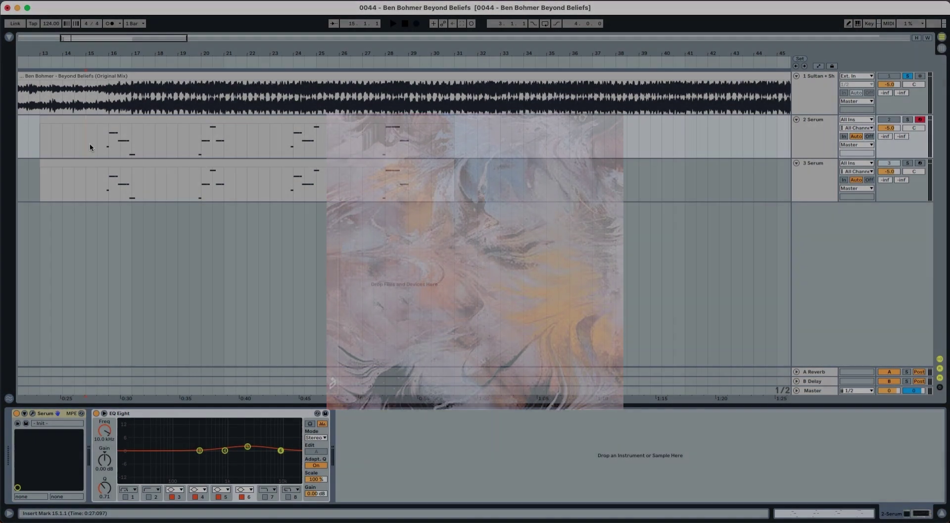
Play the original Beyond Beliefs reference from about bar 15, then the remake from bar 19.
key("space")
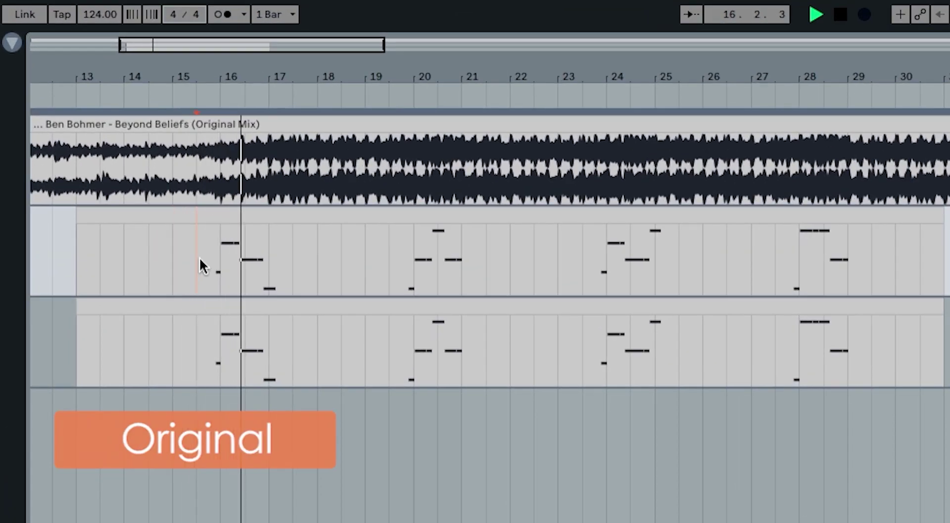
left_click(200, 257)
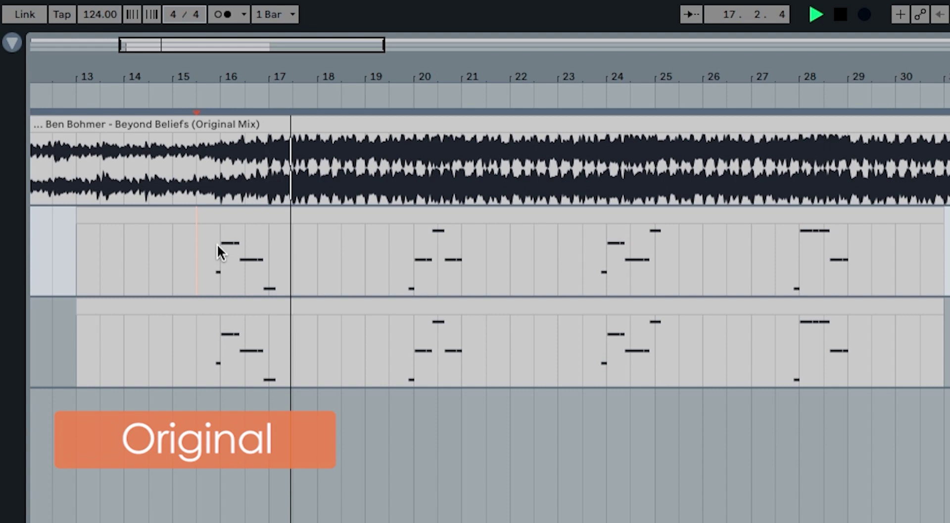
key("space")
key("space")
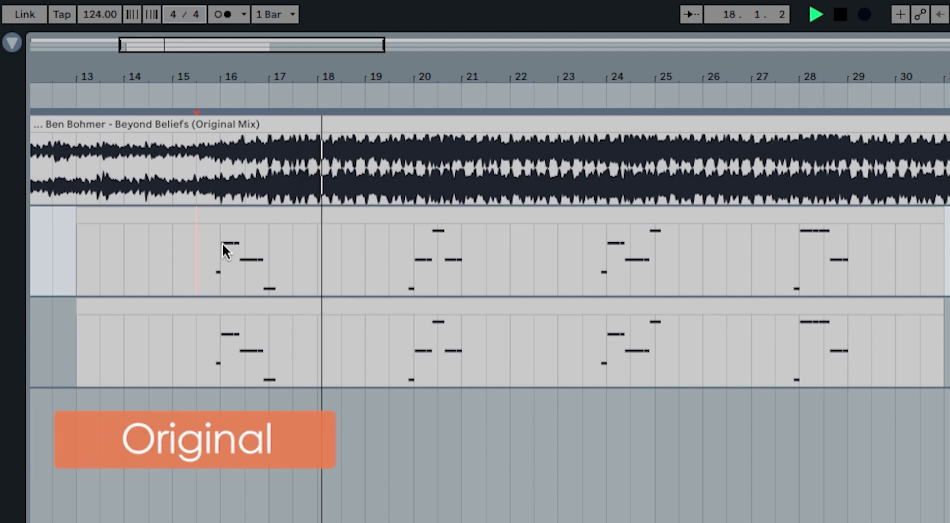
left_click(389, 251)
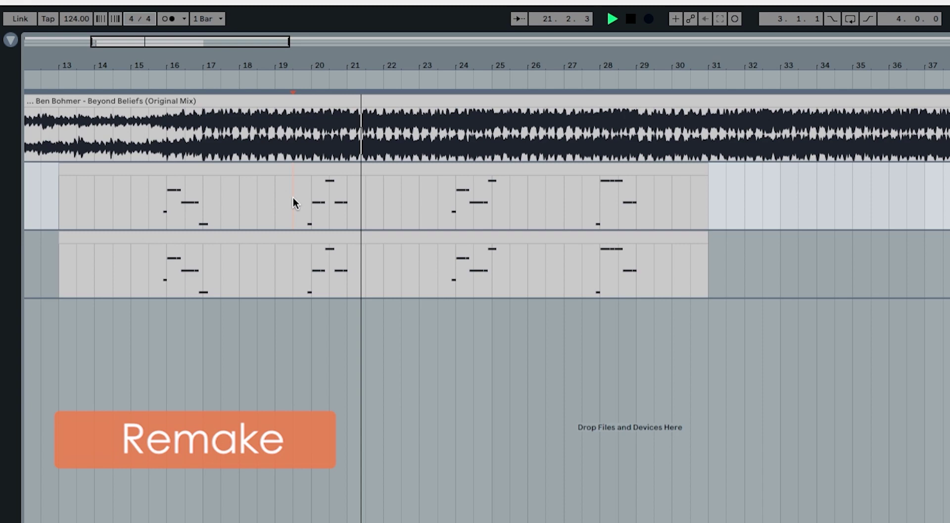
Place the arrangement playback start point at bar 23.3.1.
left_click(582, 246)
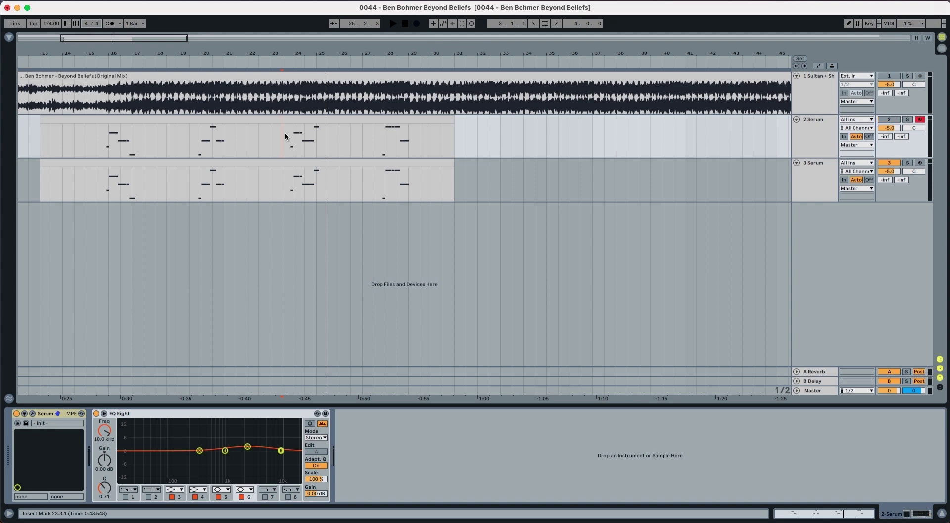
Open Serum on track 3 and load Basic Mini on oscillator A, octave -1, level 81%.
left_click(802, 190)
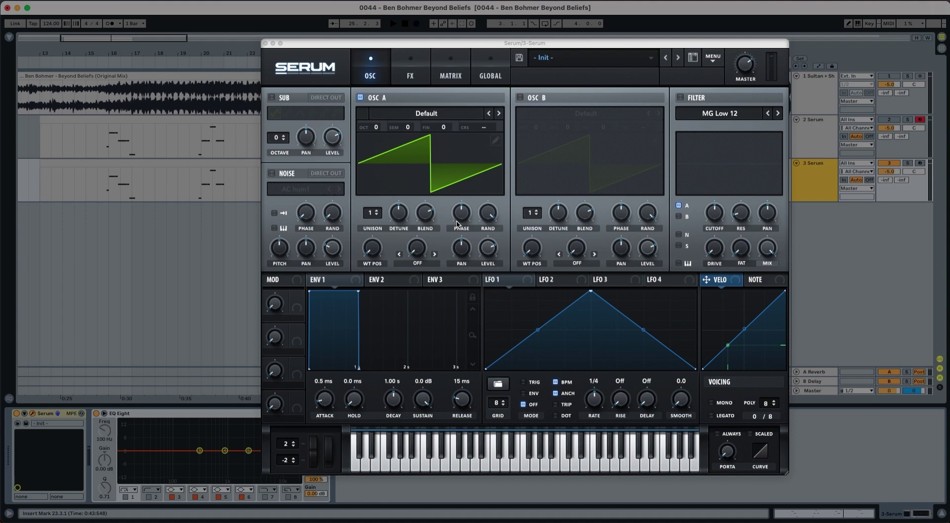
left_click(411, 113)
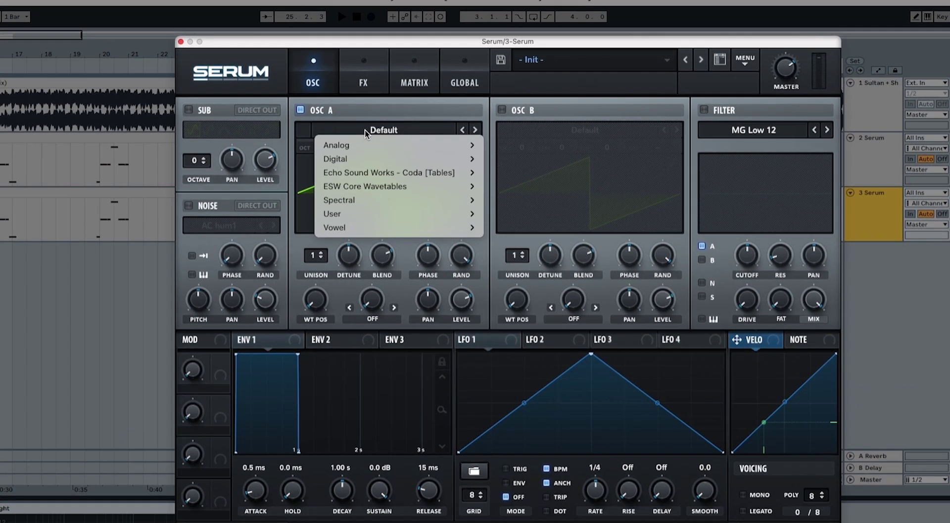
mouse_move(401, 128)
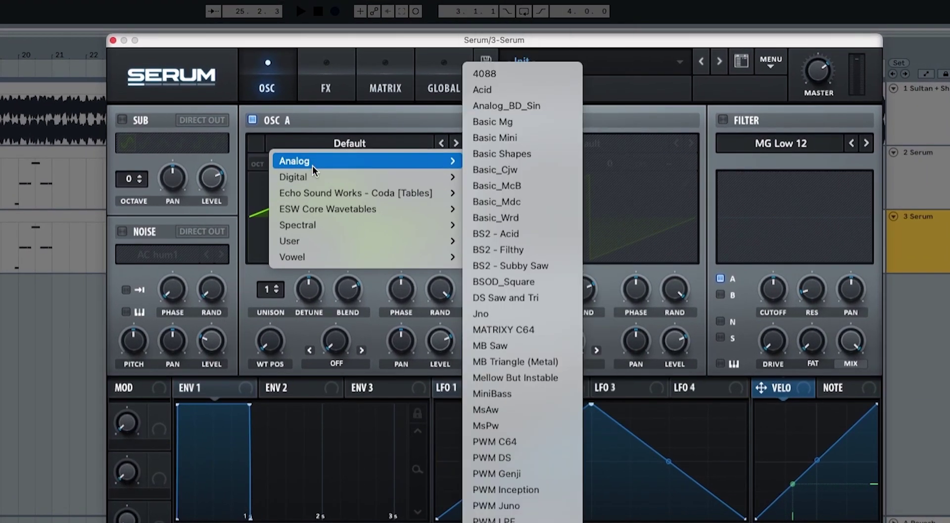
left_click(506, 138)
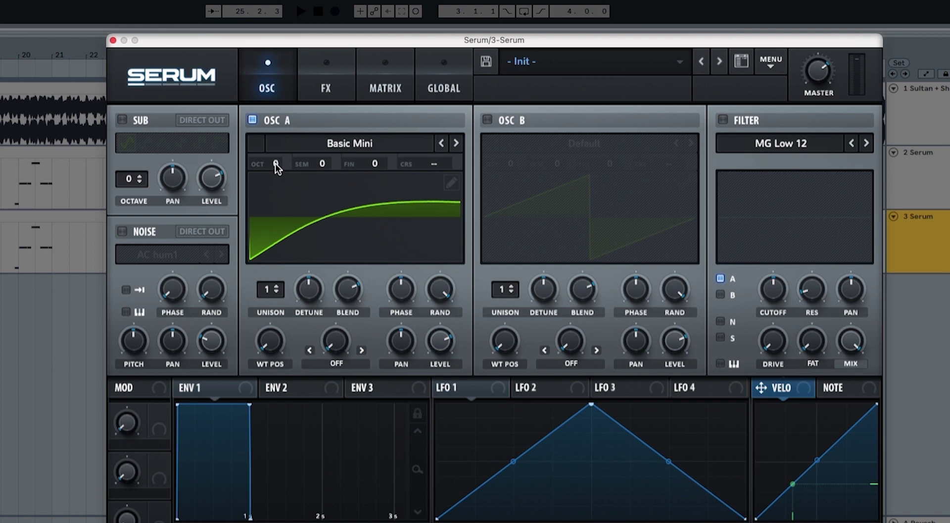
left_click_drag(275, 162, 275, 180)
left_click_drag(436, 341, 437, 325)
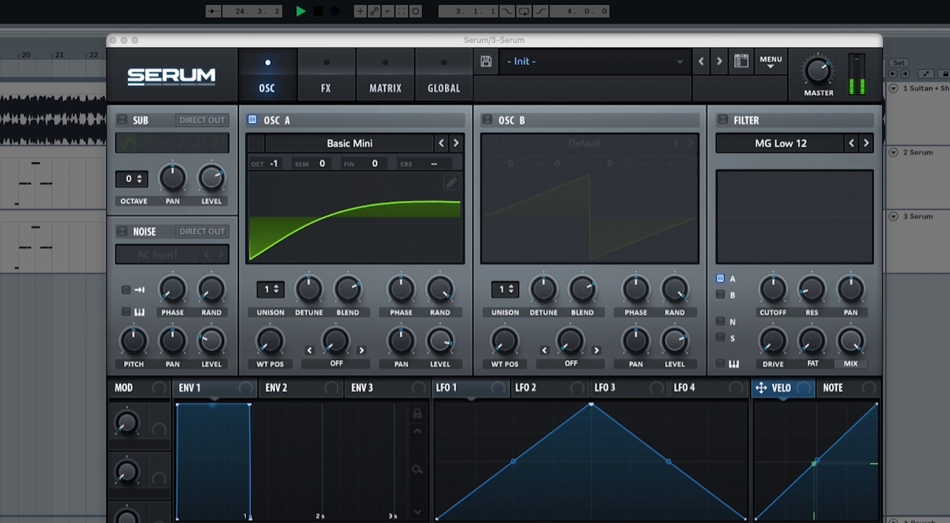
key("space")
key("space")
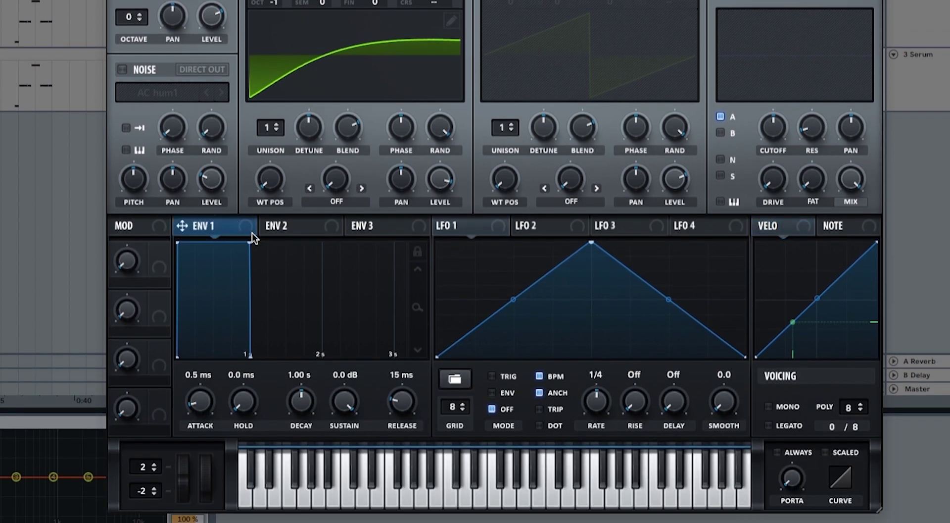
Set envelope 1 to 5.14 s decay, -15 dB sustain, 2.42 s release, and switch voicing to Mono.
left_click_drag(301, 398, 306, 380)
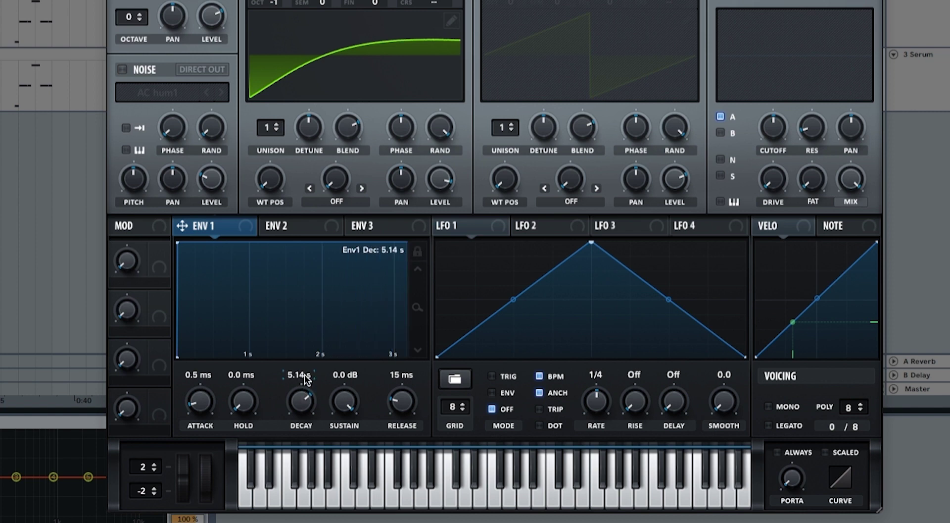
left_click_drag(348, 405, 340, 491)
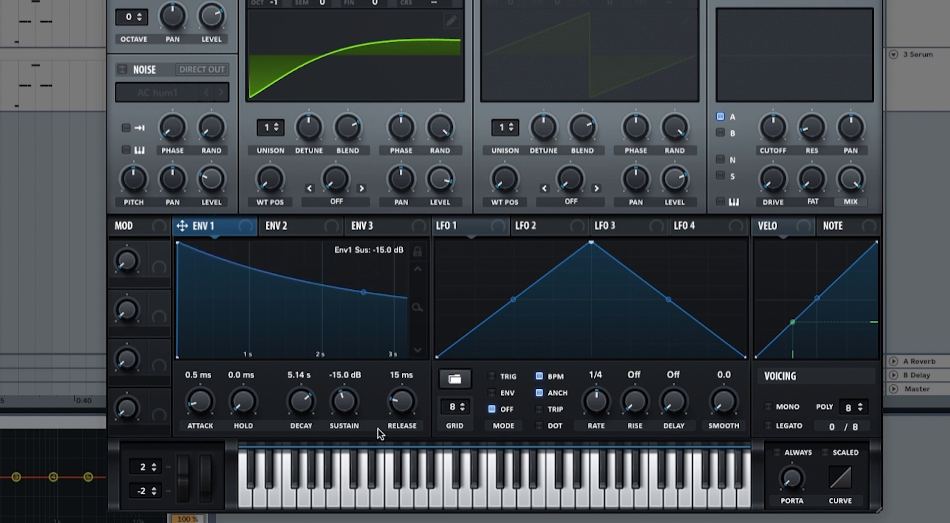
left_click_drag(400, 408, 410, 355)
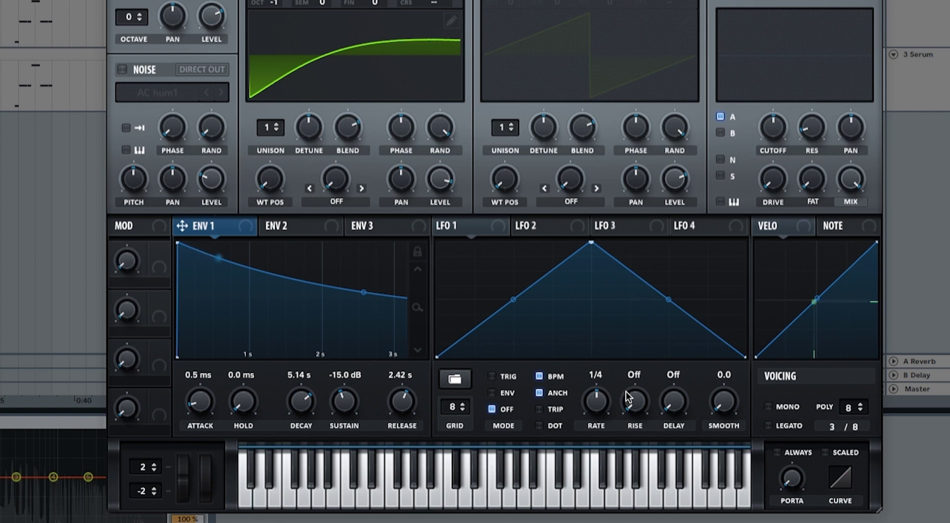
left_click(769, 406)
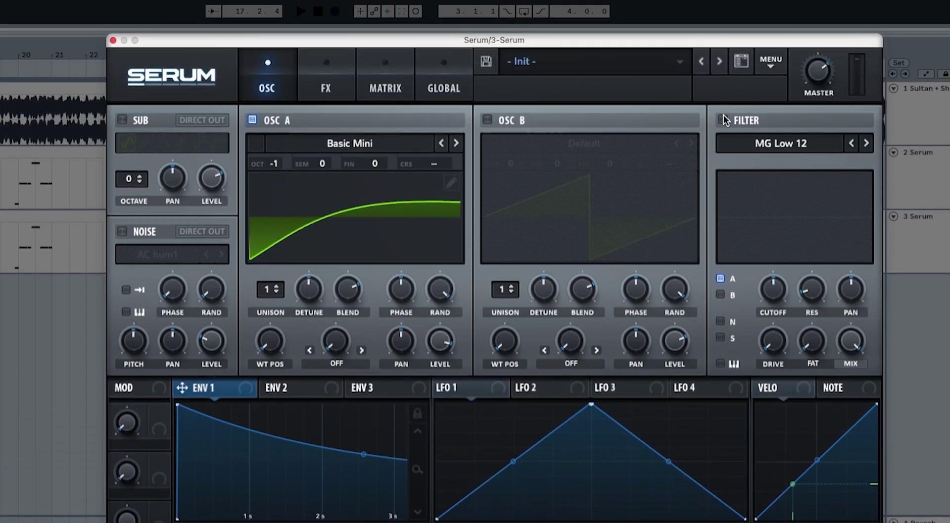
Enable the MG Low 6 filter with cutoff near 17 Hz, modulated by envelope 1.
left_click(723, 120)
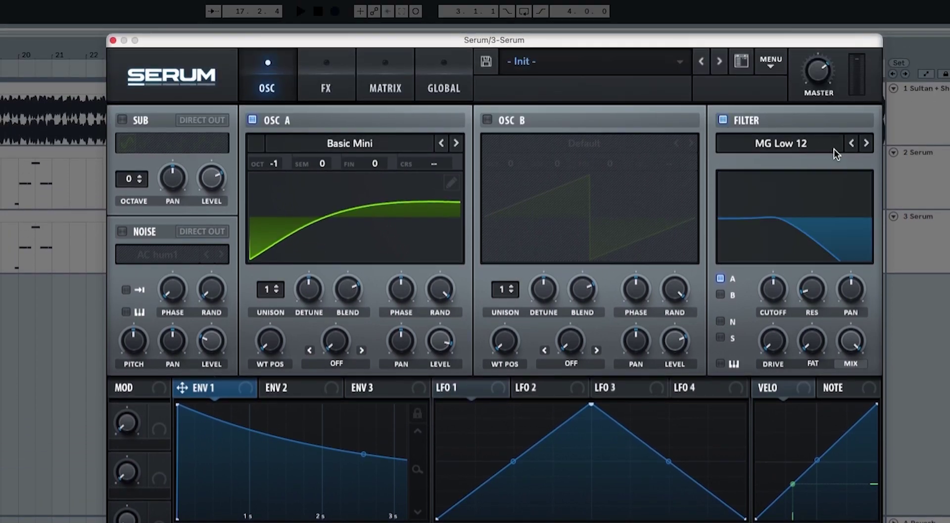
left_click(850, 144)
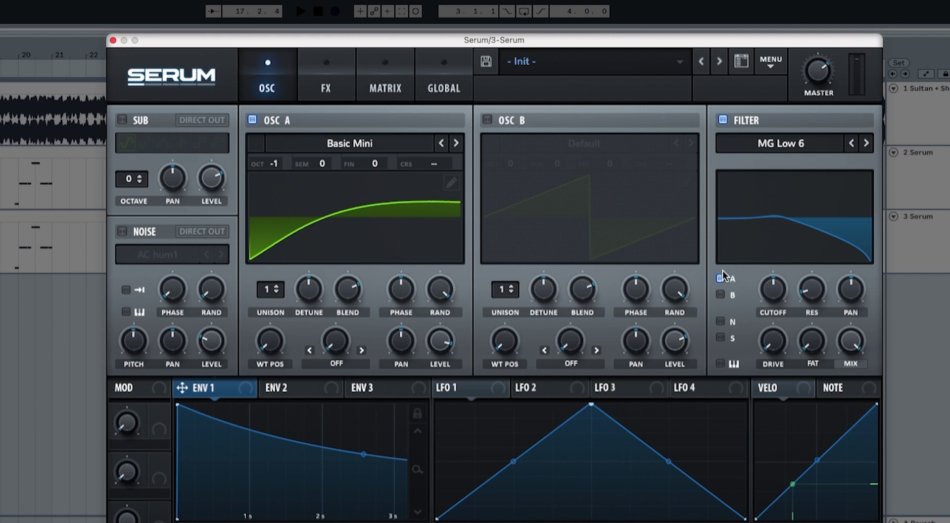
left_click_drag(762, 286, 759, 358)
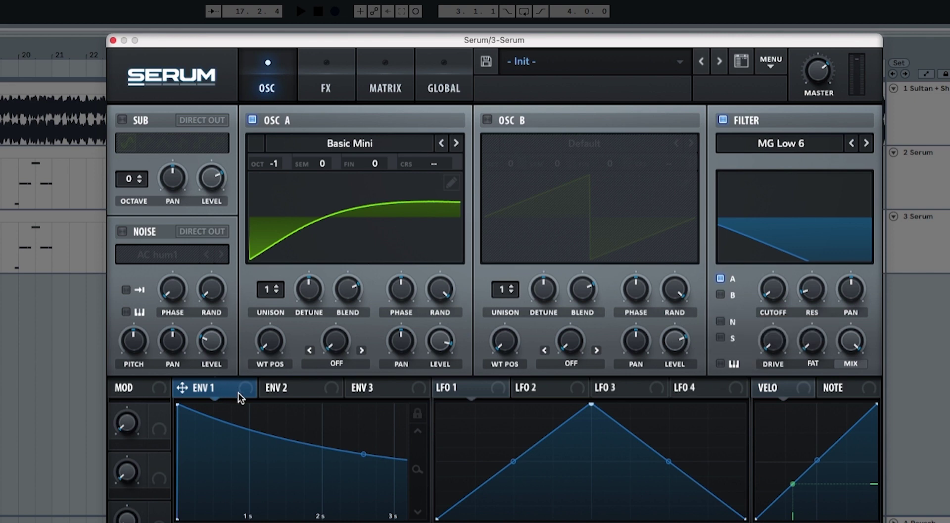
left_click_drag(238, 392, 760, 277)
key("space")
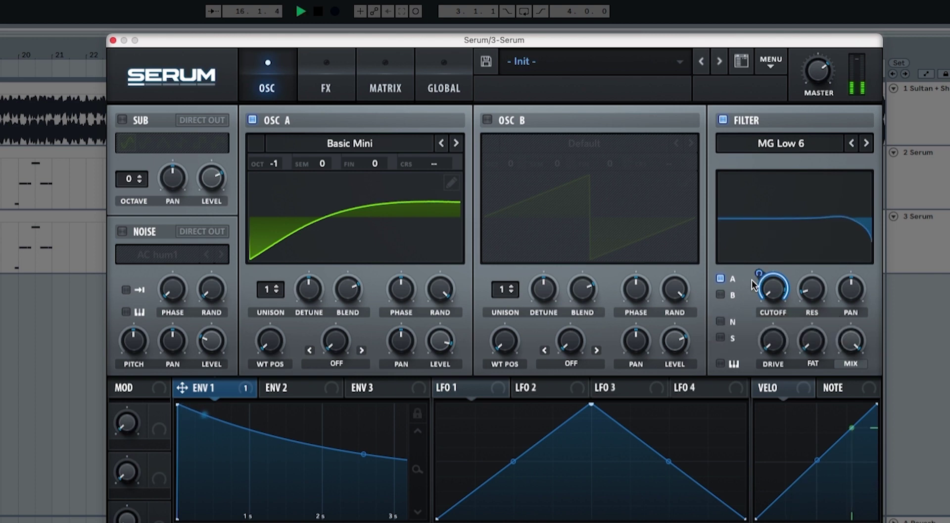
key("space")
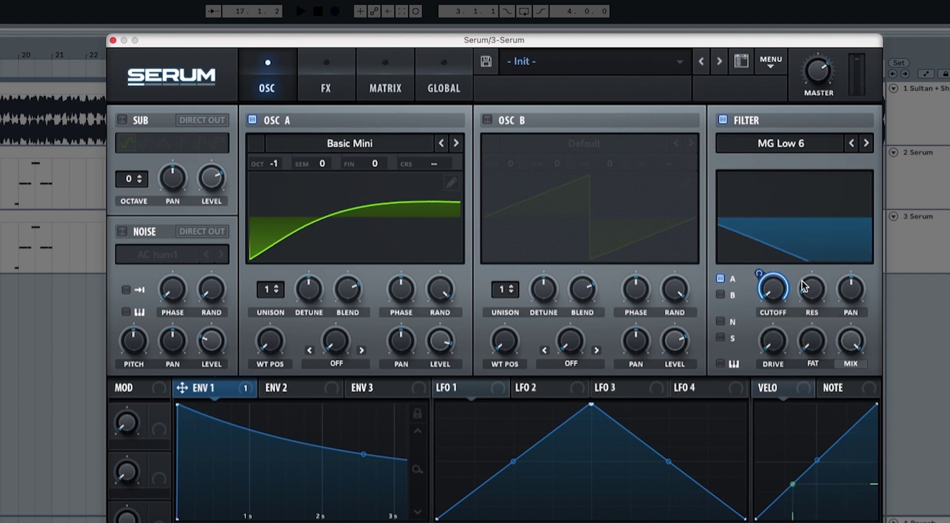
Set filter resonance 18%, drive 29%, fat 28%, and lower master volume to about 60%.
left_click_drag(805, 282, 810, 275)
left_click_drag(770, 351, 776, 304)
left_click_drag(807, 342, 814, 303)
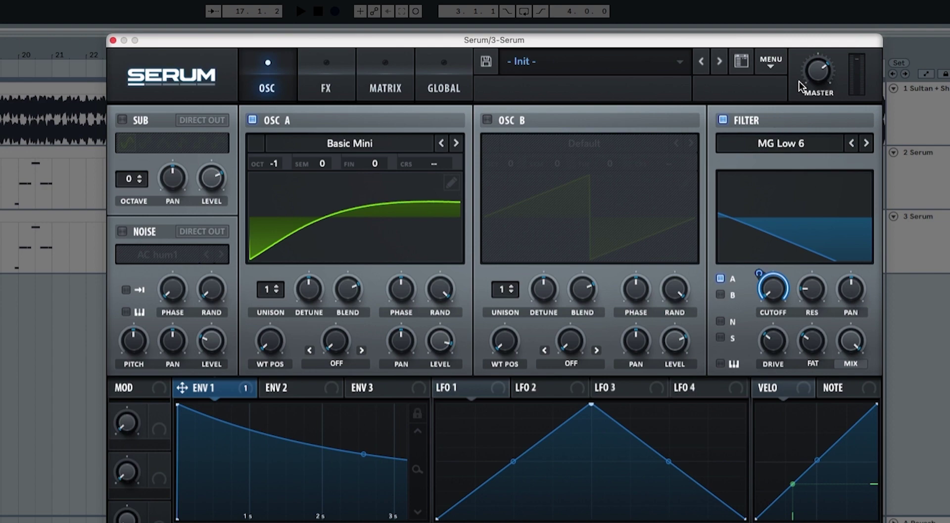
mouse_move(806, 85)
left_click_drag(806, 85, 806, 89)
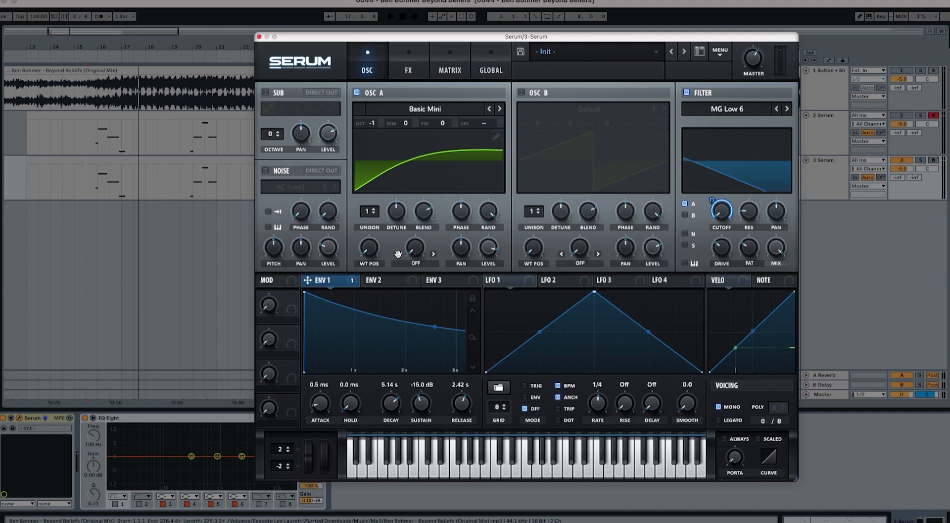
Enable the Filter effect, move it to the top of the FX chain, and set MG Low 24.
left_click(402, 70)
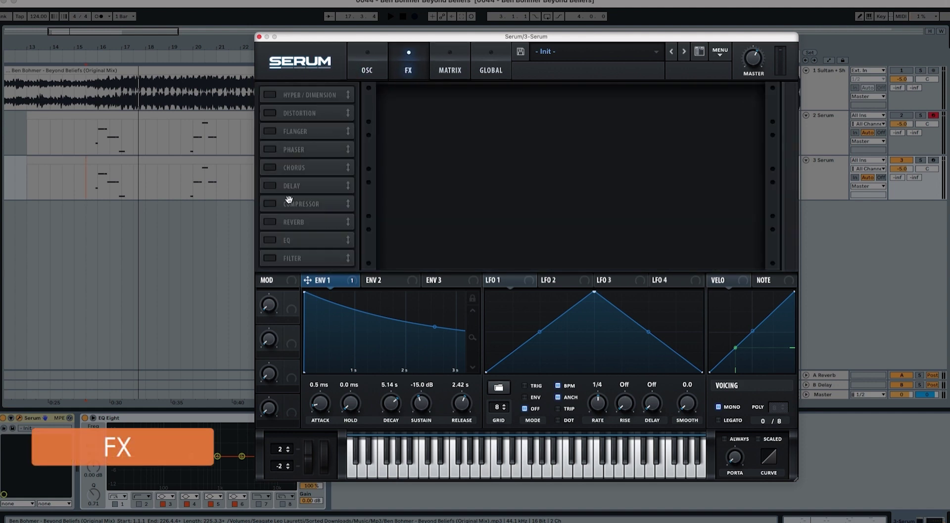
left_click(269, 258)
left_click_drag(292, 258, 291, 89)
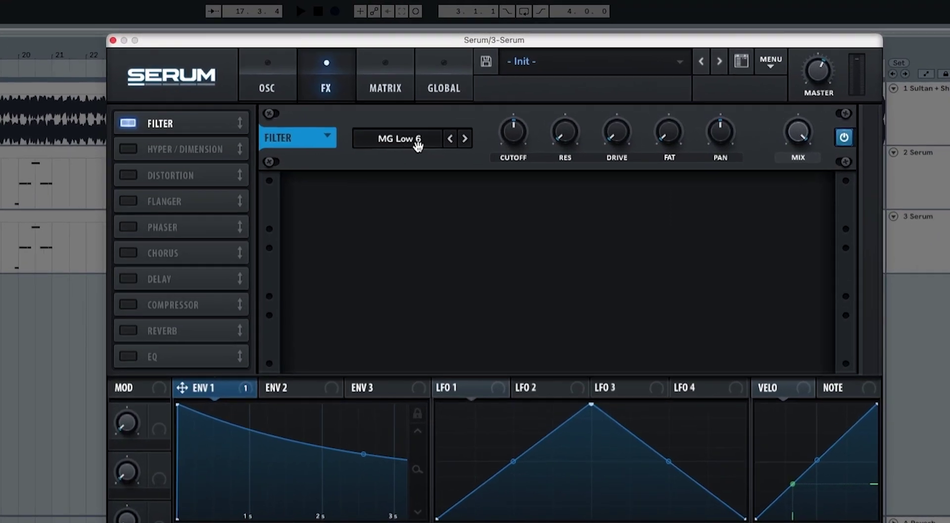
left_click(464, 138)
left_click(465, 139)
left_click(464, 138)
Set the effect filter cutoff to 20 Hz and drive to 32%, add envelope 1 modulation, and set master to 53%.
left_click_drag(503, 133, 498, 276)
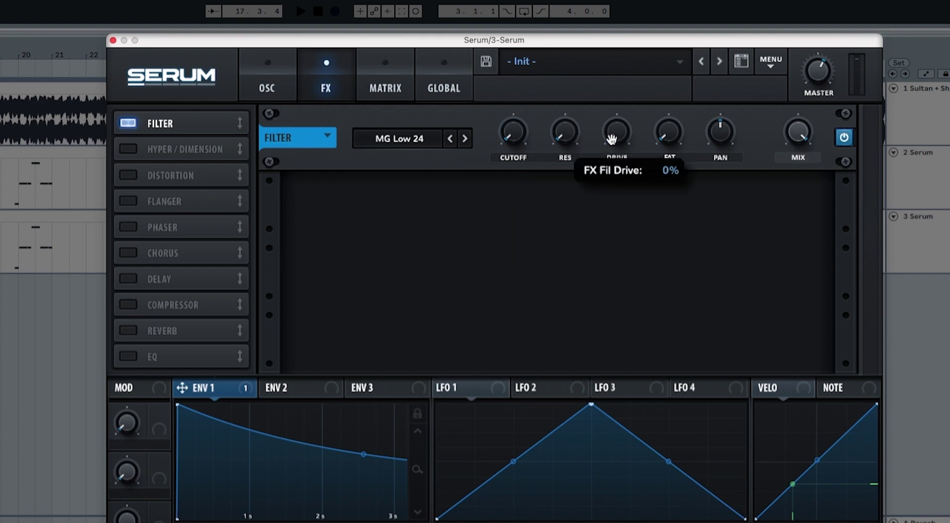
left_click_drag(617, 133, 614, 91)
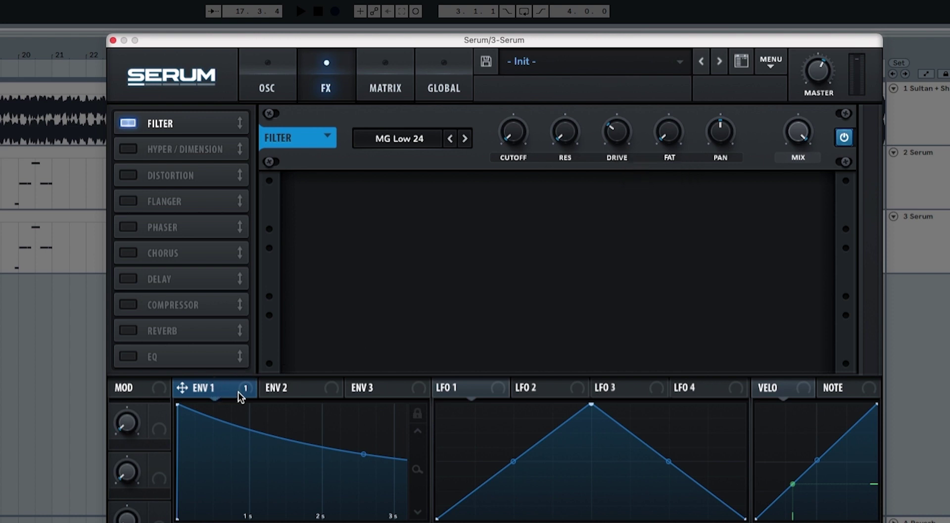
left_click_drag(238, 396, 501, 148)
key("space")
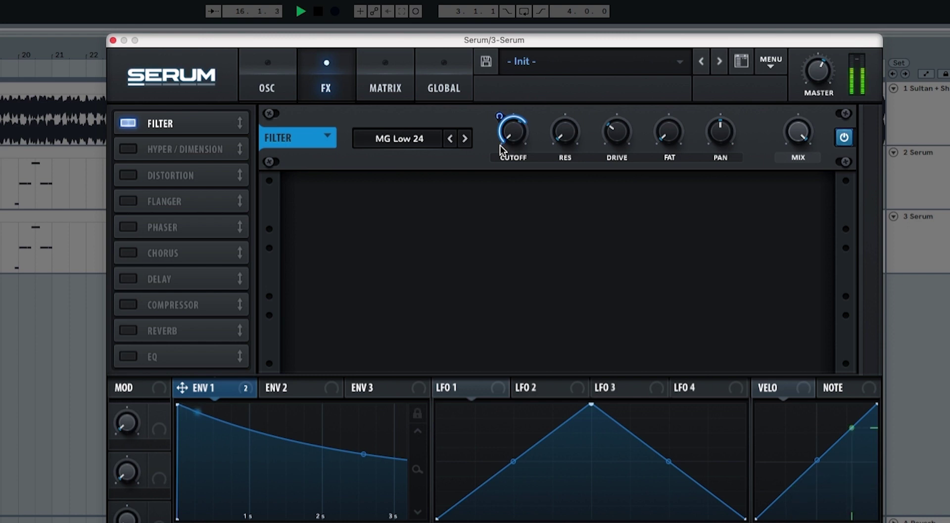
key("space")
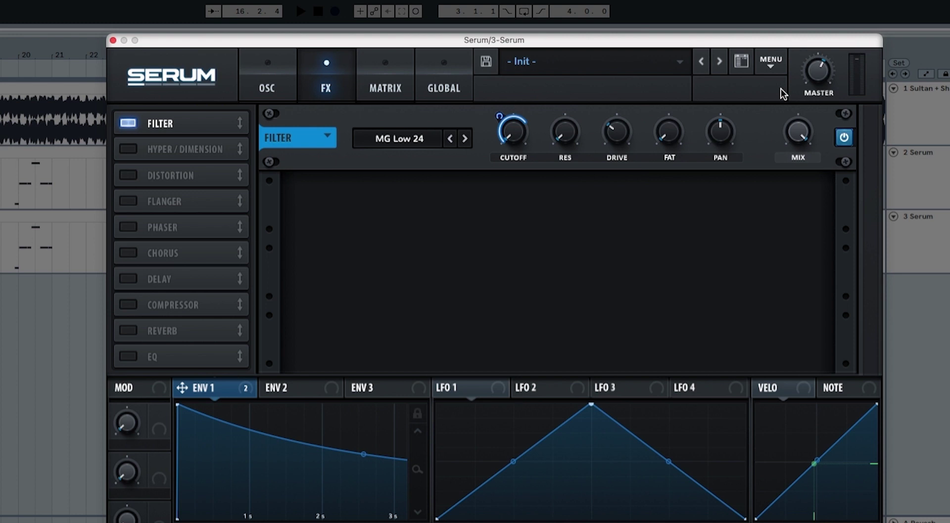
left_click_drag(808, 79, 810, 87)
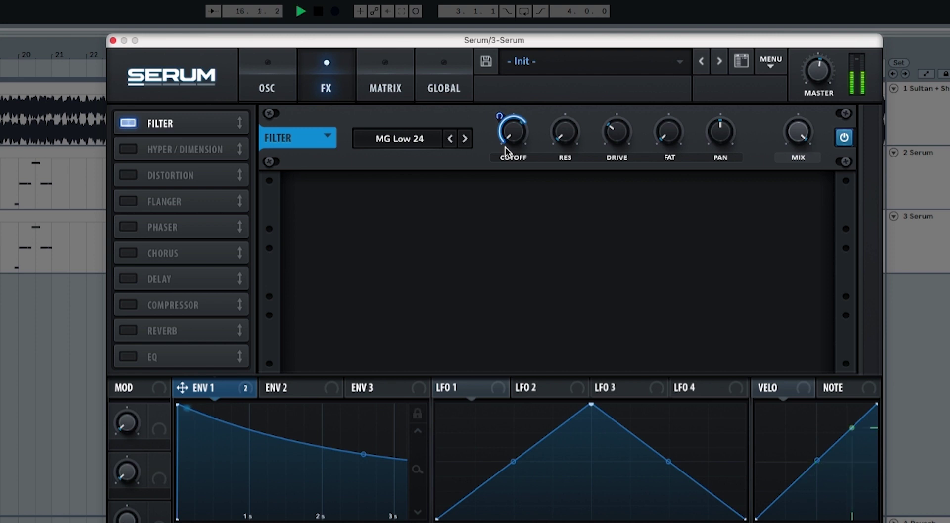
key("space")
key("space")
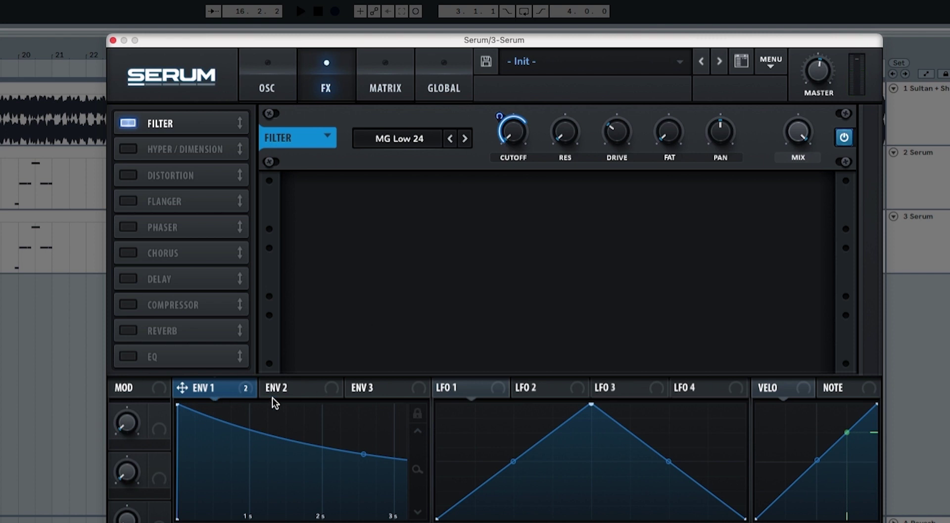
Shorten envelope 2's decay to 702 ms with a steeper curve and route it to the FX filter cutoff.
left_click(291, 392)
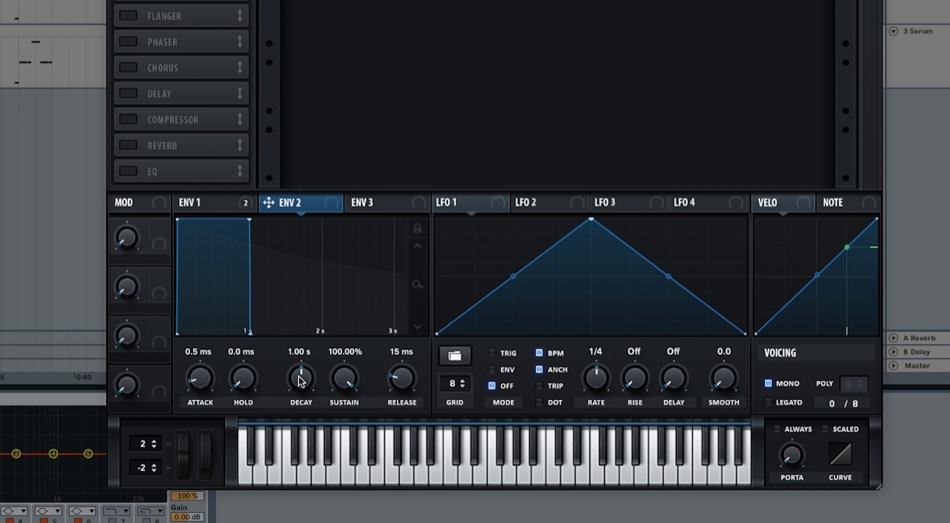
left_click_drag(298, 378, 342, 444)
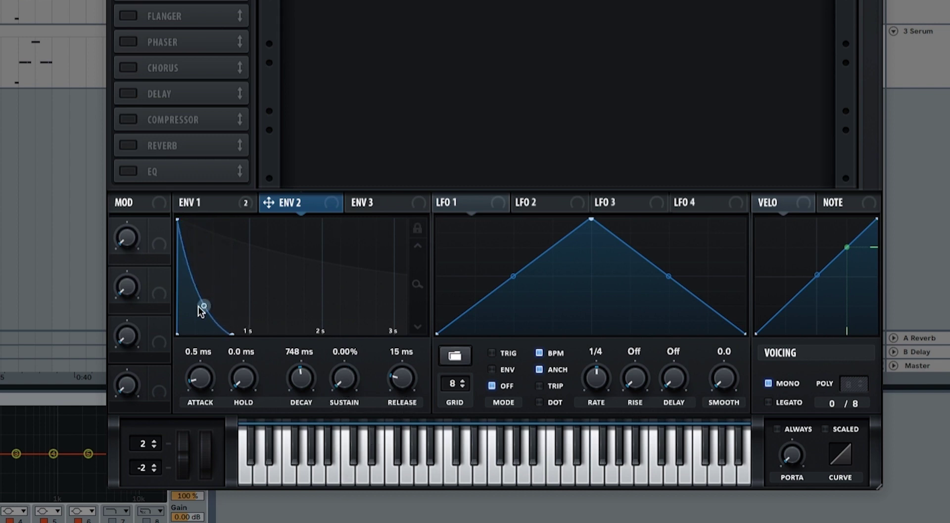
left_click_drag(206, 305, 203, 316)
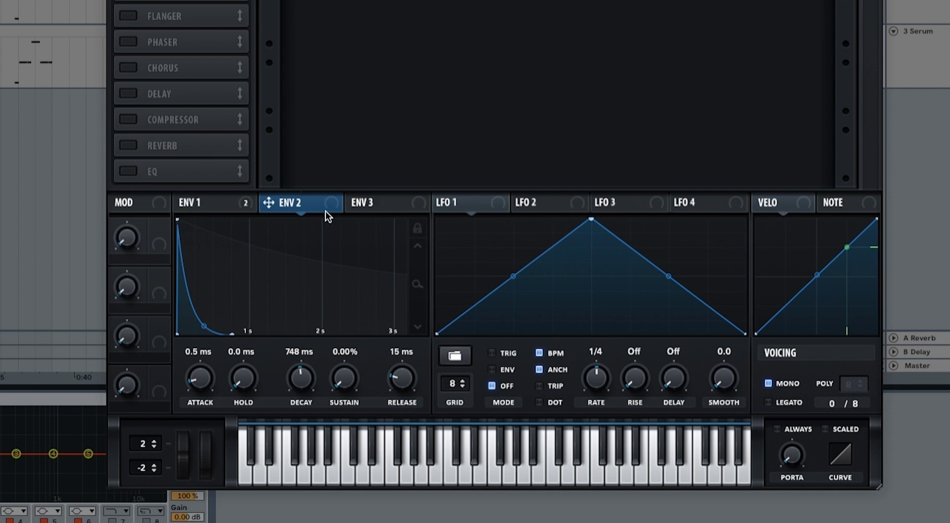
left_click_drag(328, 206, 484, 171)
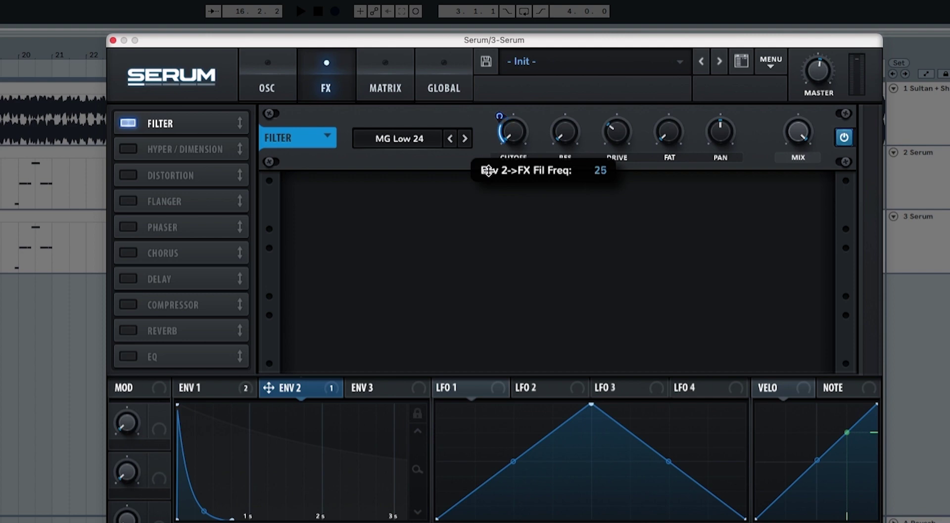
key("space")
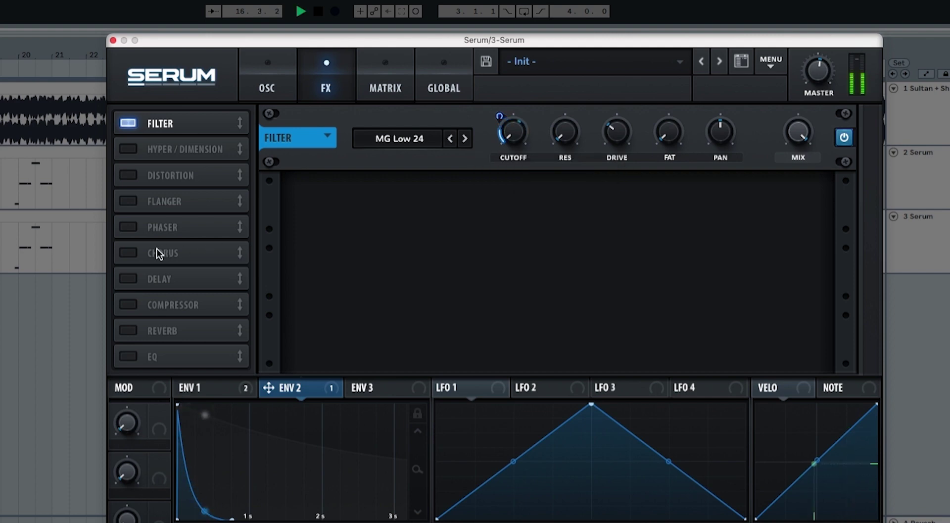
key("space")
Bypass the envelope 2 cutoff modulation to compare, then re-enable it.
right_click(301, 385)
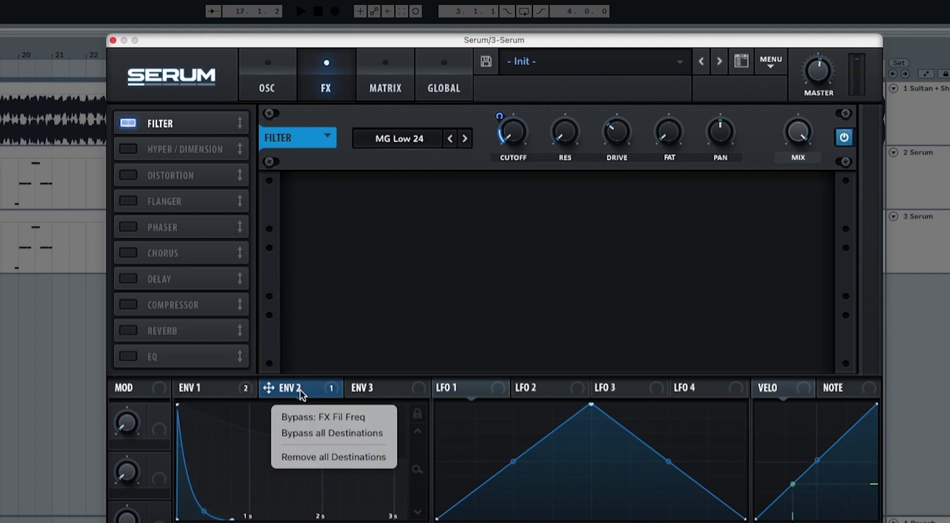
left_click(300, 389)
right_click(301, 390)
left_click(309, 416)
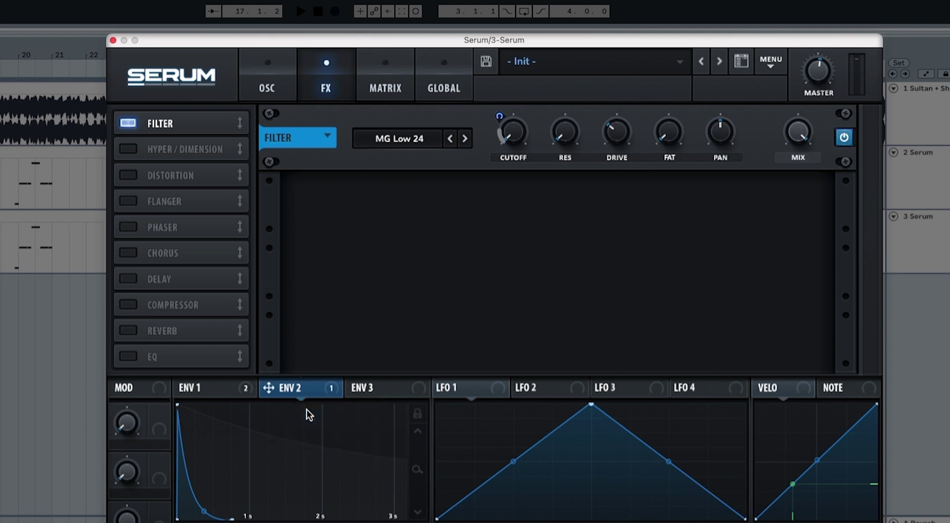
key("space")
right_click(302, 388)
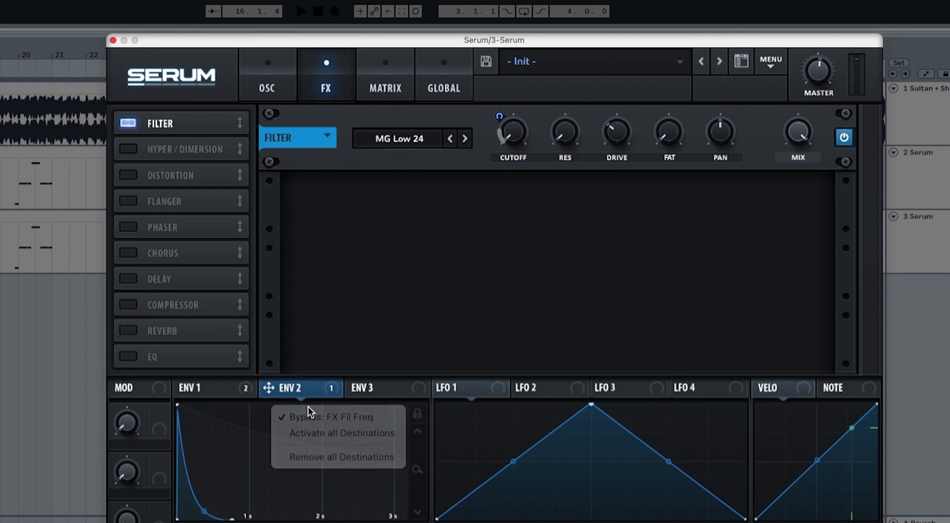
left_click(309, 408)
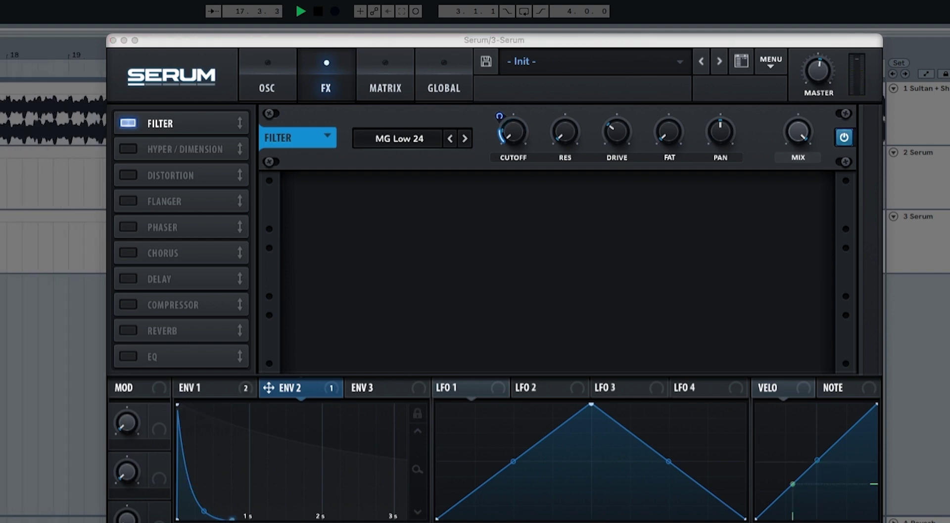
key("space")
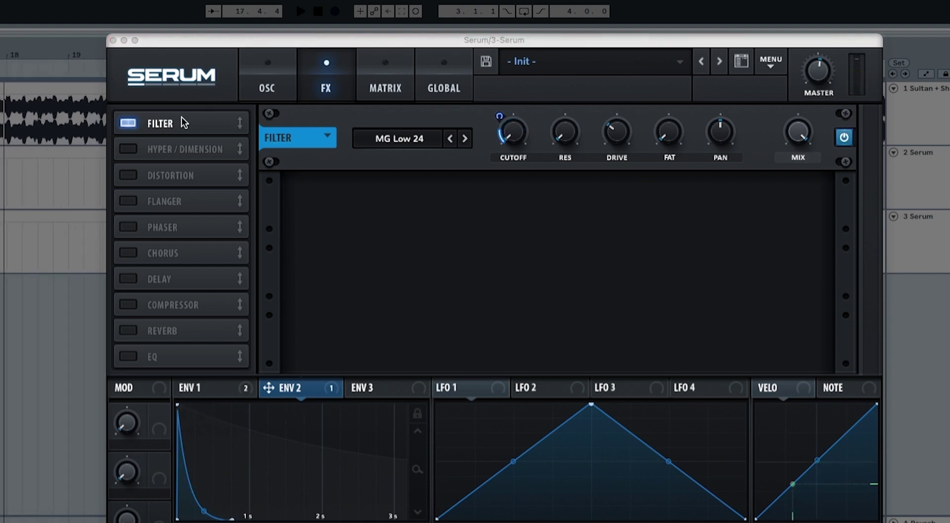
Enable the EQ after the Filter, with a low cut at 90 Hz and high band at 1273 Hz.
left_click(129, 354)
left_click_drag(129, 352, 187, 153)
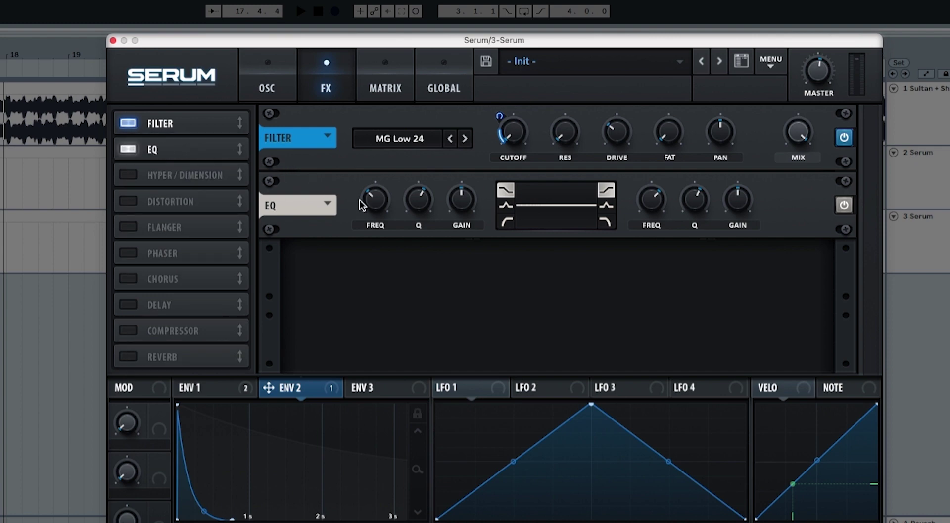
left_click(505, 221)
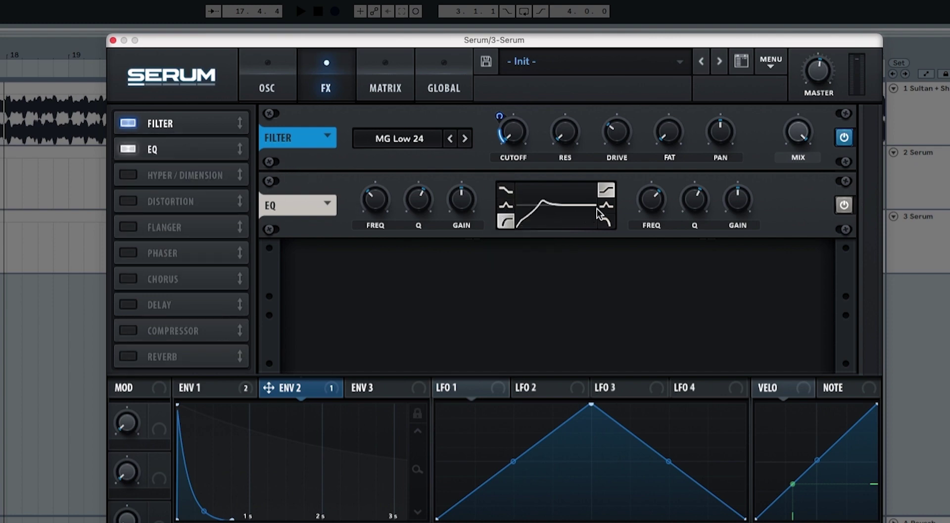
mouse_move(374, 205)
left_click_drag(373, 205, 416, 225)
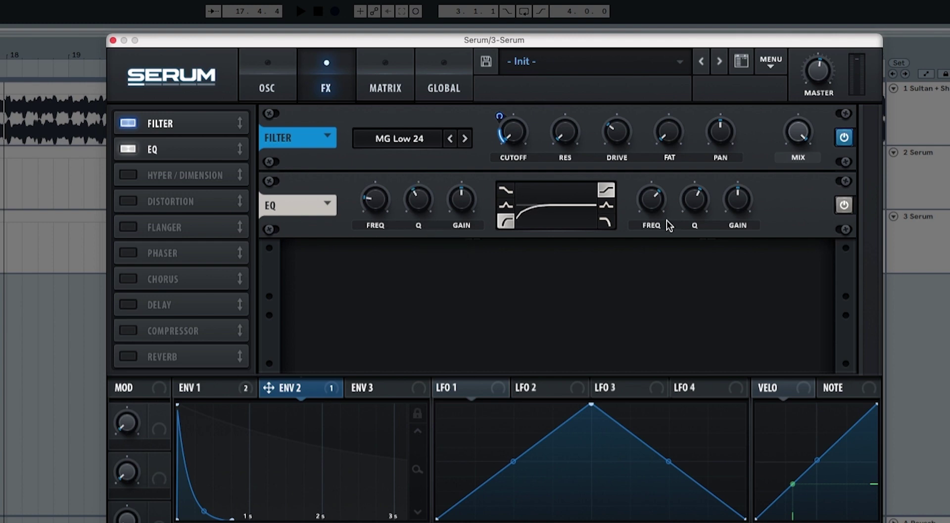
mouse_move(653, 206)
left_click_drag(652, 206, 686, 231)
Enable the Reverb and place it right after the EQ, leaving the Delay switched off.
left_click(141, 303)
left_click_drag(140, 304, 156, 164)
left_click(148, 357)
left_click_drag(148, 357, 156, 166)
left_click(128, 201)
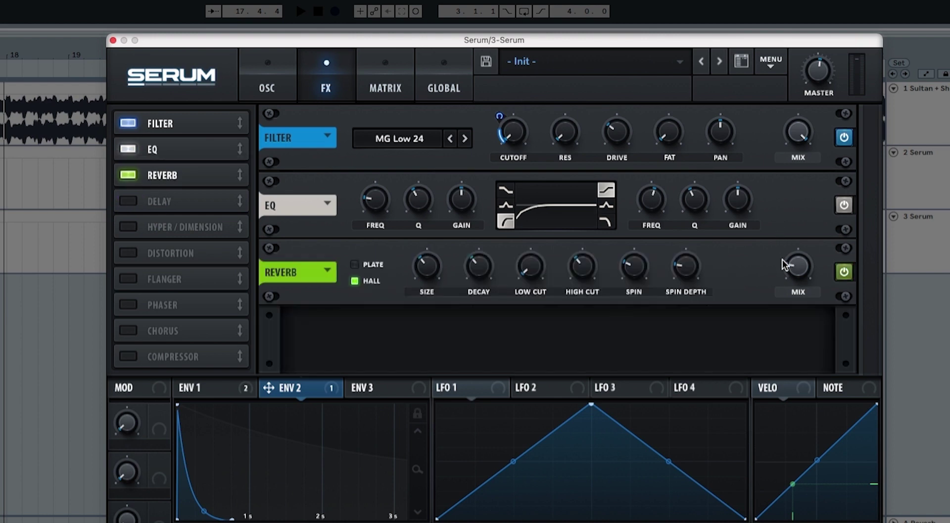
Set reverb mix to 42%, spin and spin depth to 0, high cut 57%, low cut 62%, decay 7.5 s.
left_click_drag(783, 260, 803, 237)
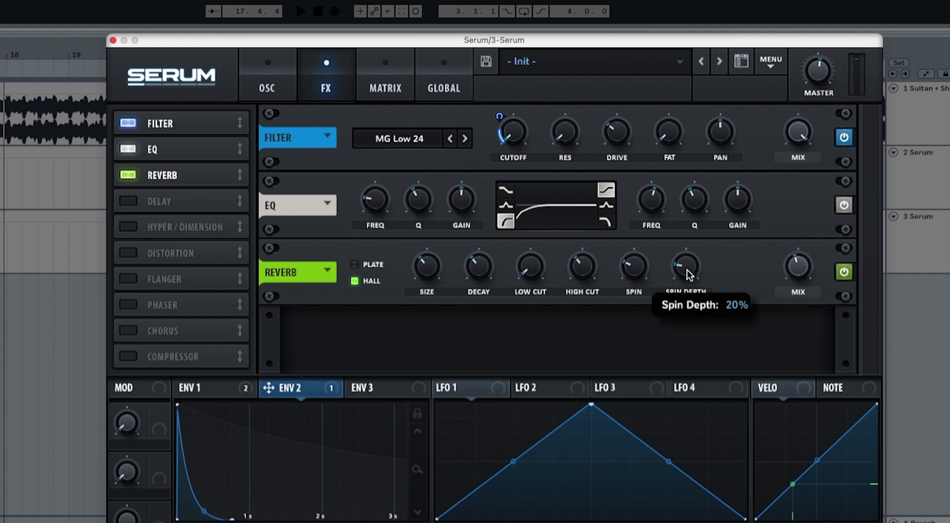
left_click_drag(687, 269, 678, 354)
left_click_drag(638, 269, 626, 356)
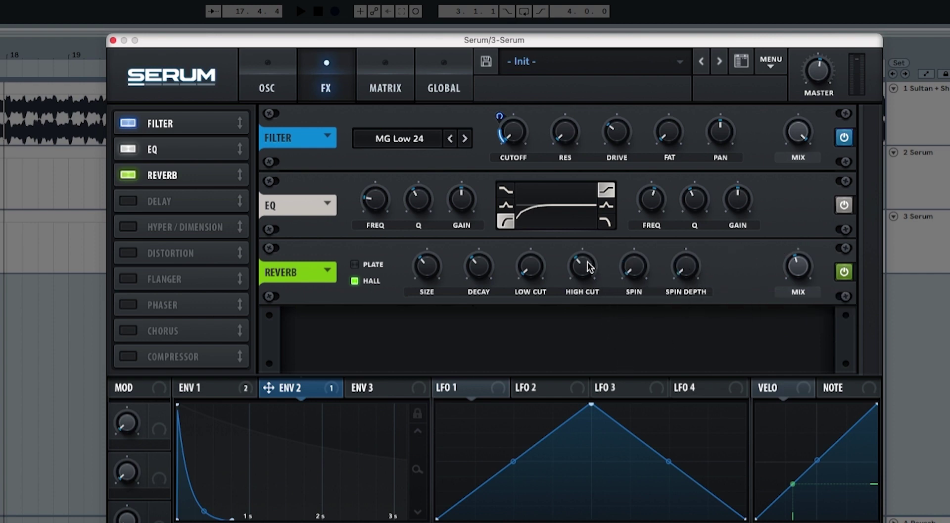
left_click_drag(580, 271, 586, 242)
key("space")
key("space")
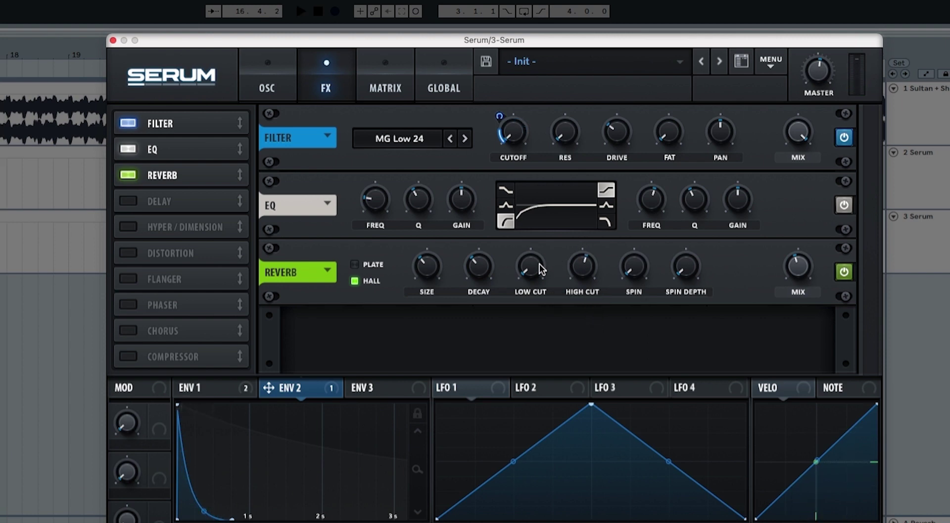
left_click_drag(533, 272, 545, 185)
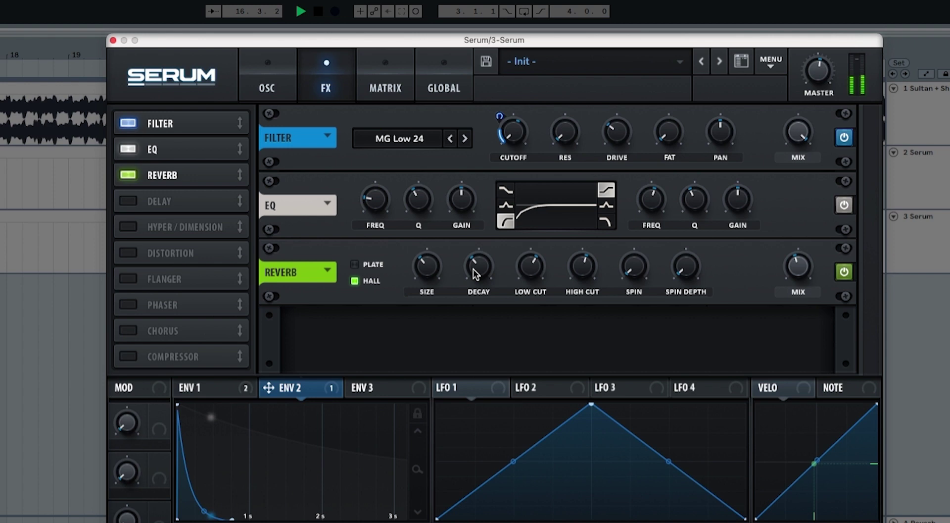
left_click_drag(478, 265, 486, 241)
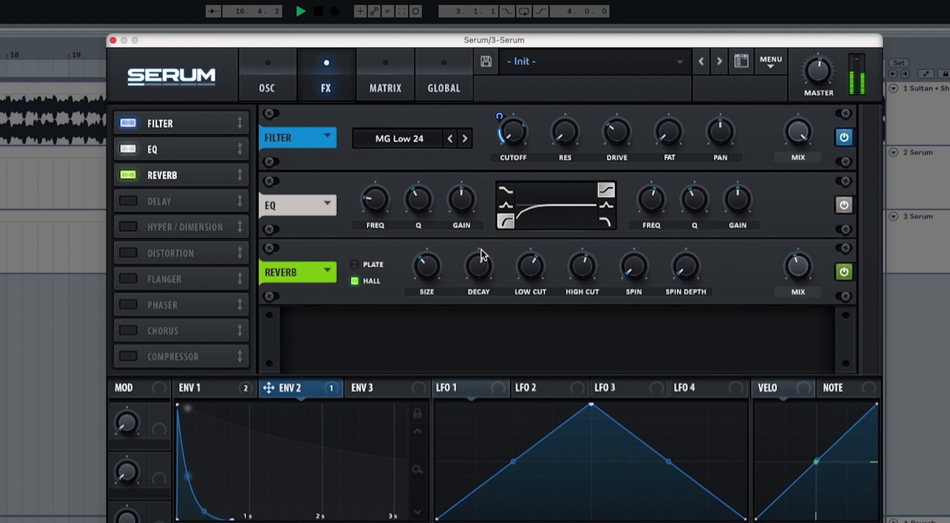
Enable the Delay in ping-pong mode with dotted 1/8 times, filter at 928 Hz, mix about 32%.
key("space")
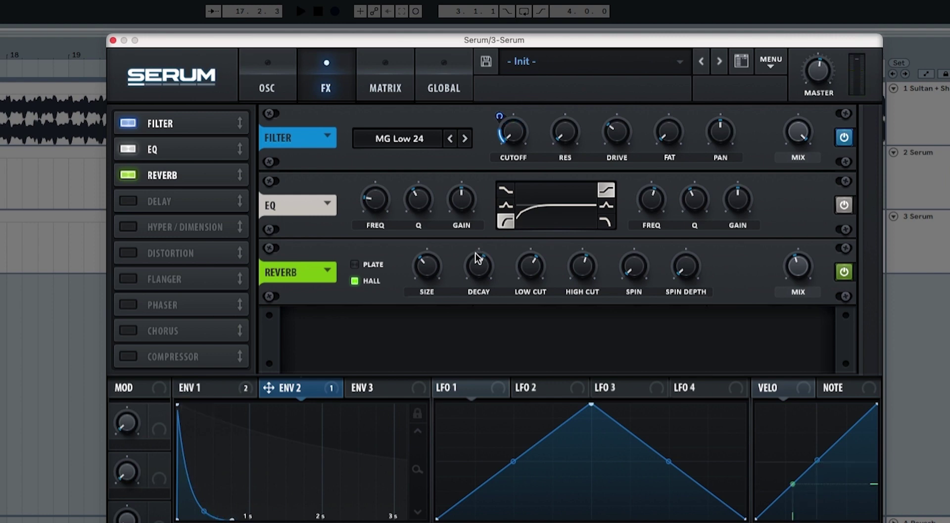
left_click(132, 203)
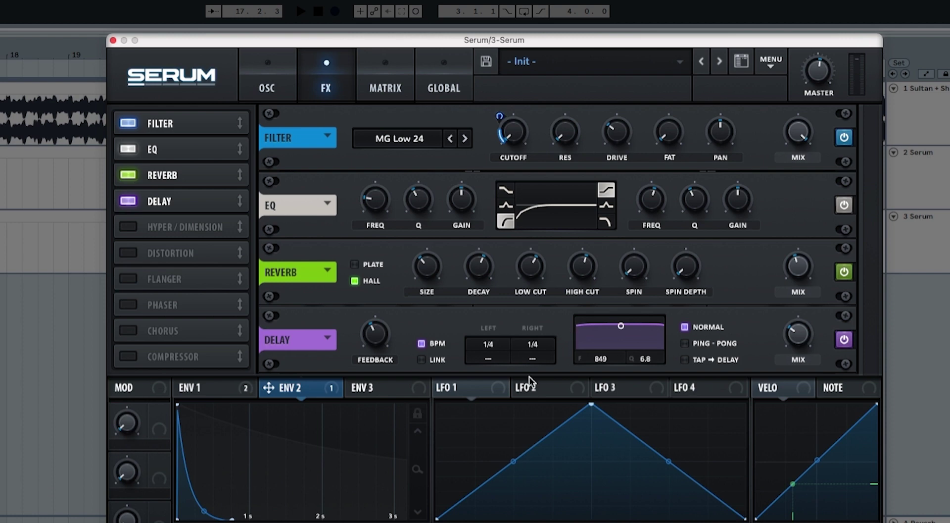
left_click_drag(488, 344, 512, 236)
left_click_drag(545, 357, 556, 258)
left_click_drag(604, 363, 627, 486)
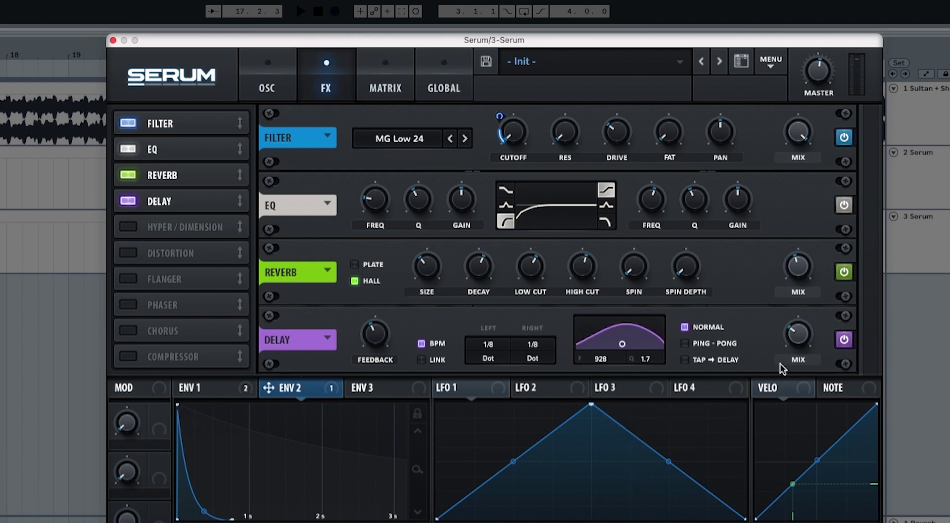
left_click_drag(795, 339, 793, 337)
key("space")
key("space")
left_click(686, 343)
key("space")
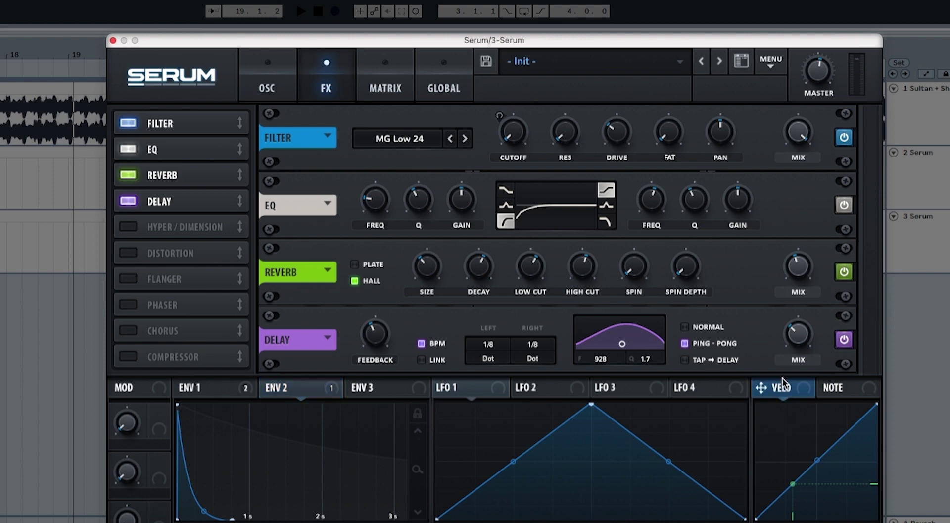
Bow the VELO curve upward, route velocity to the EQ high-band gain at amount 10, and audition it.
left_click_drag(816, 461, 818, 447)
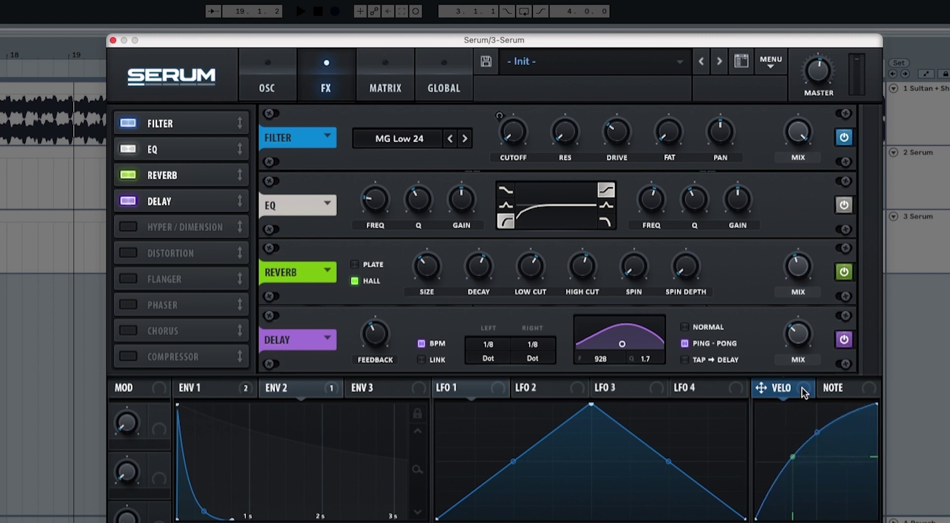
left_click_drag(804, 392, 726, 254)
key("space")
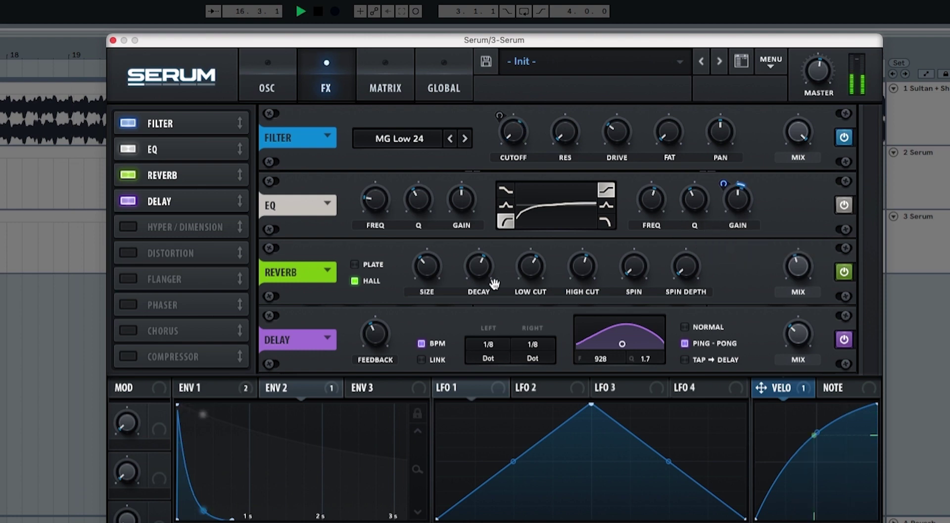
key("space")
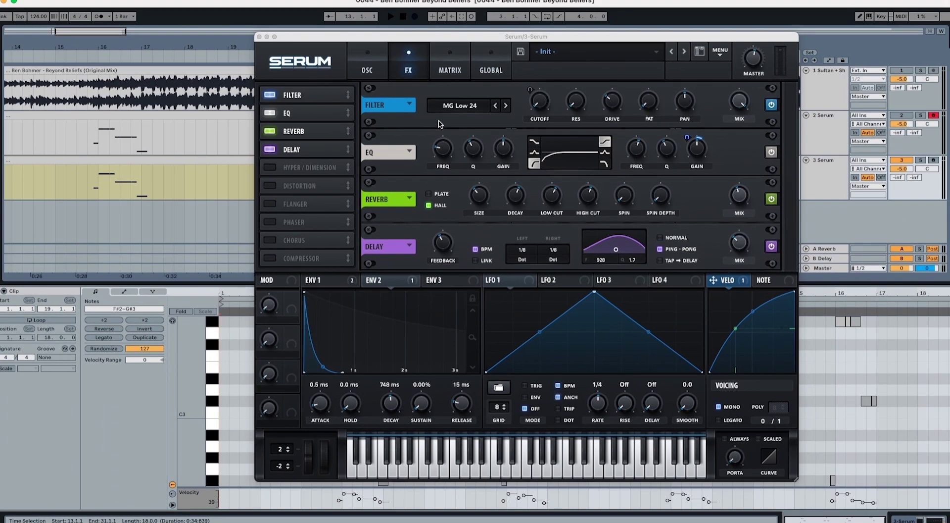
Set VELO as the Aux Source on the matrix's Env 2 → FX Fil Freq row, then return to OSC.
left_click(390, 283)
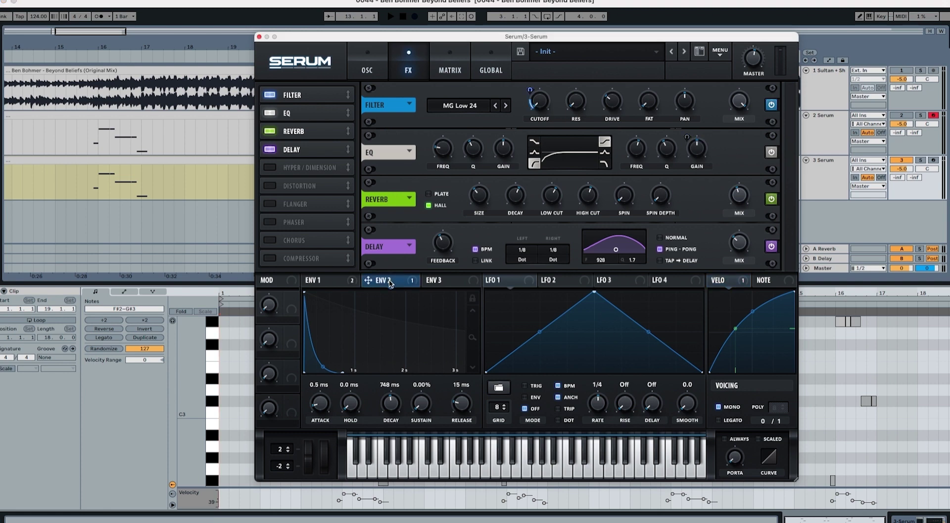
left_click(449, 69)
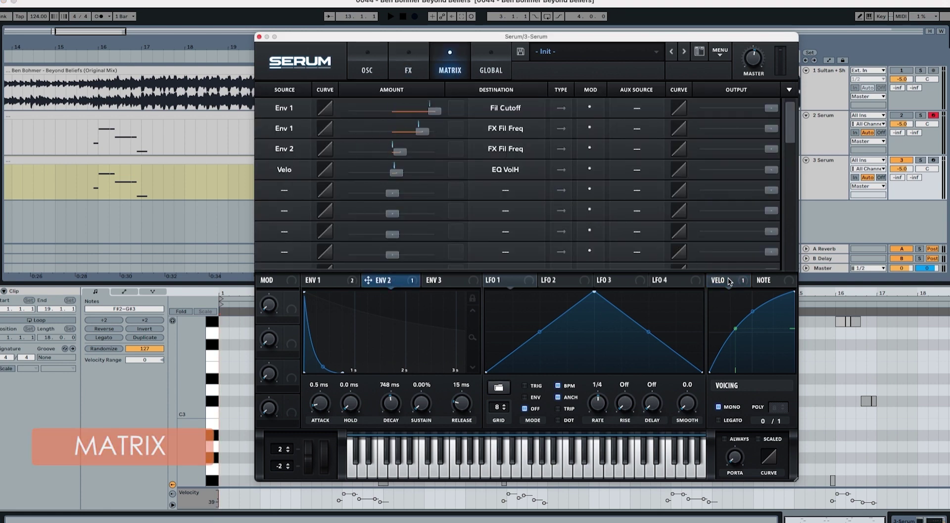
left_click_drag(668, 202, 615, 150)
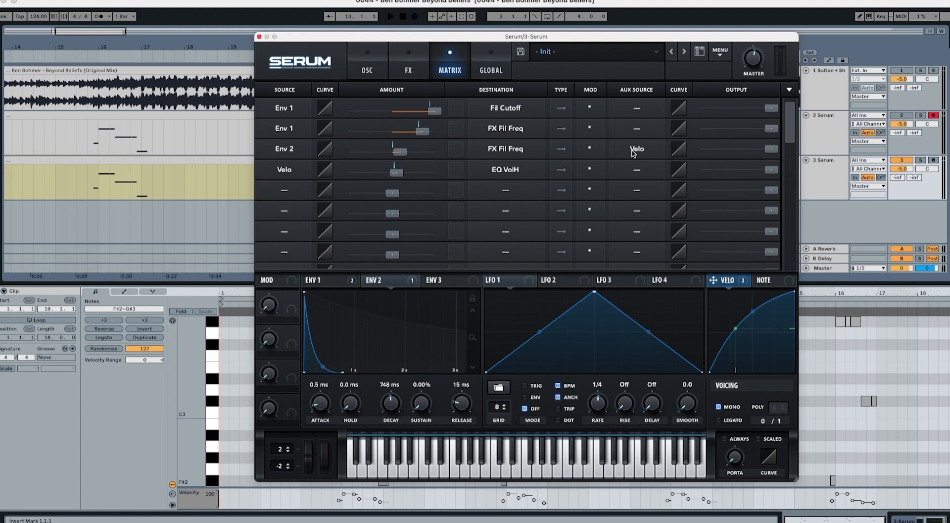
left_click(369, 69)
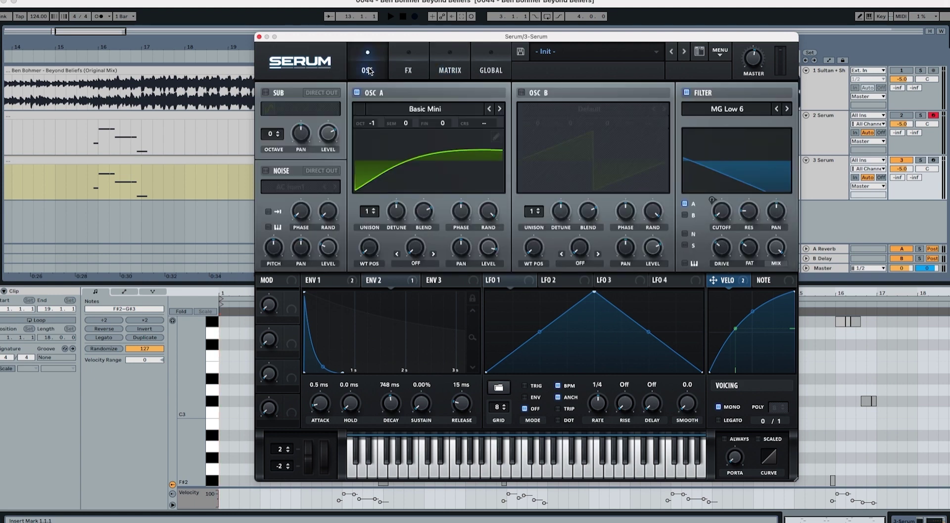
Audition the lead several times from the 15.4.1 insert mark.
left_click(99, 188)
key("space")
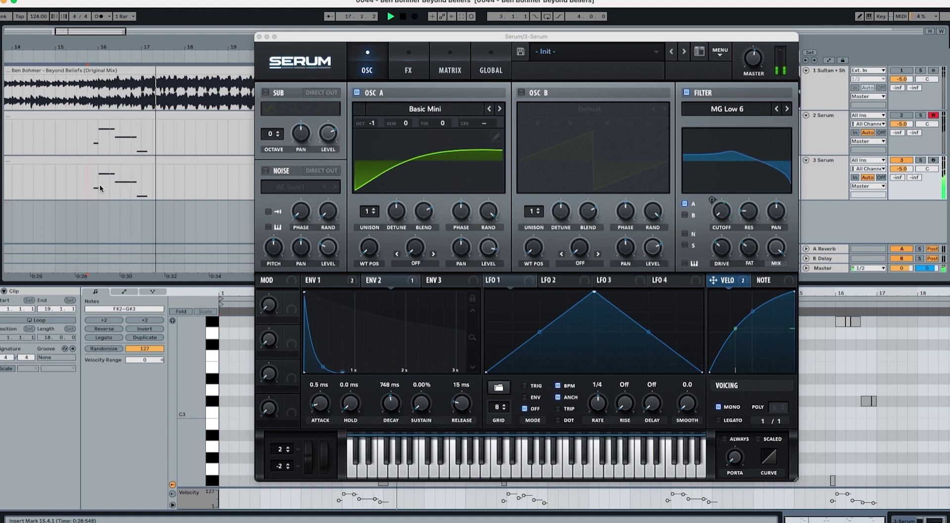
key("space")
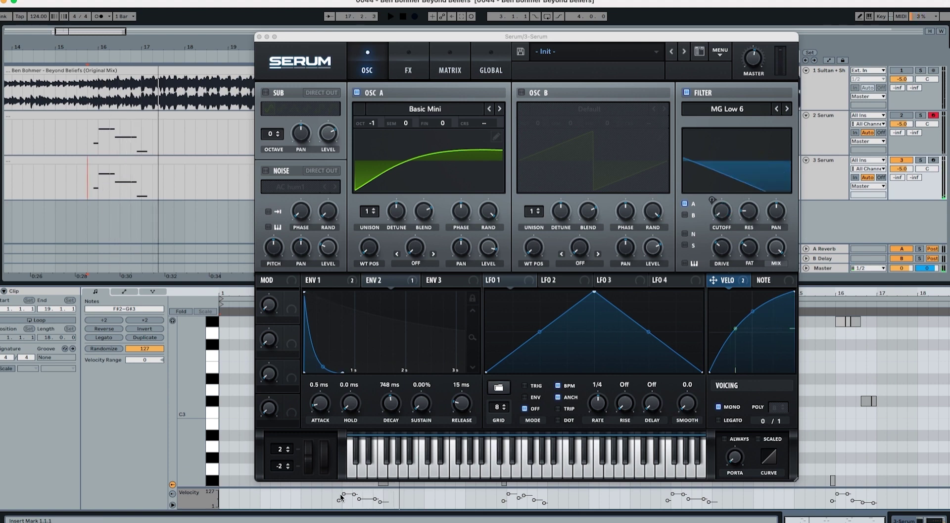
key("space")
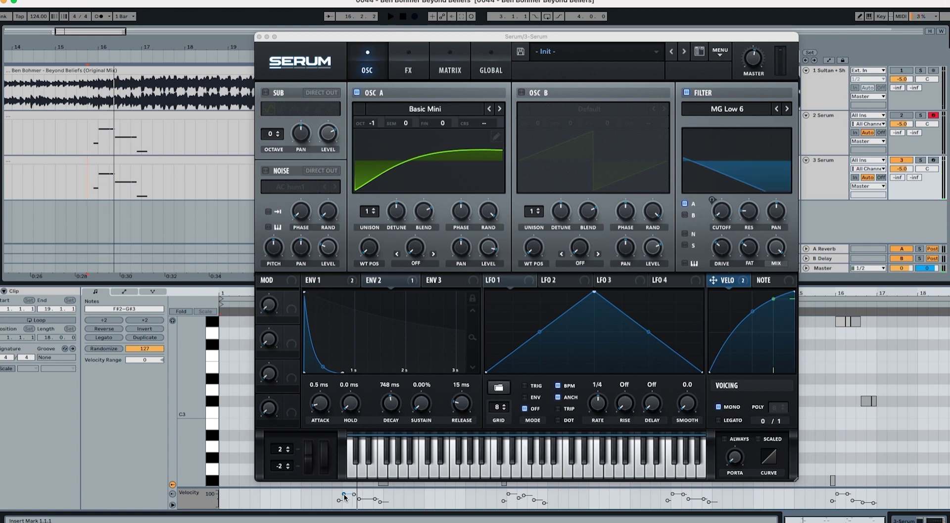
key("space")
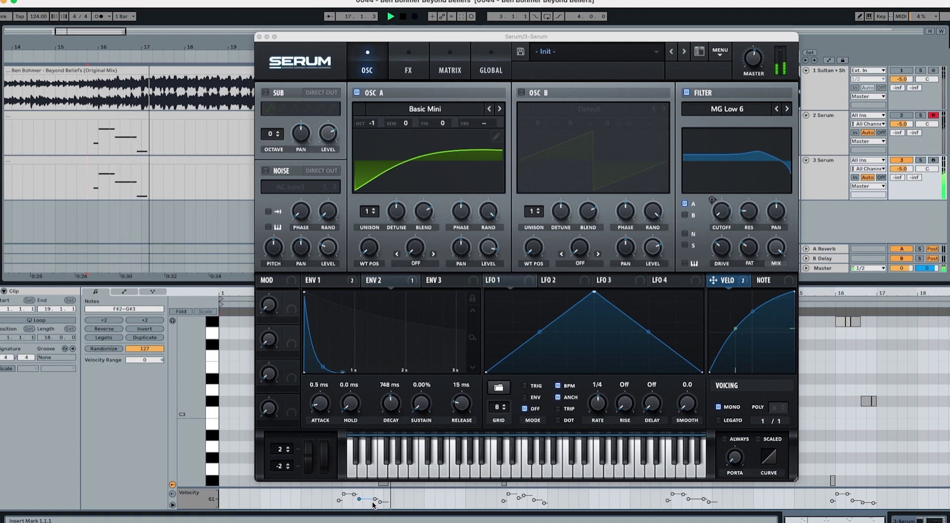
key("space")
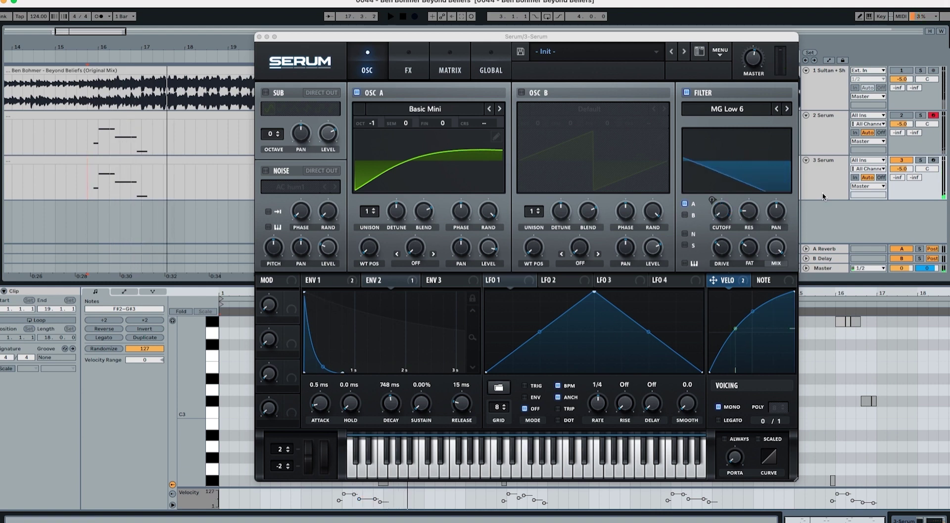
key("space")
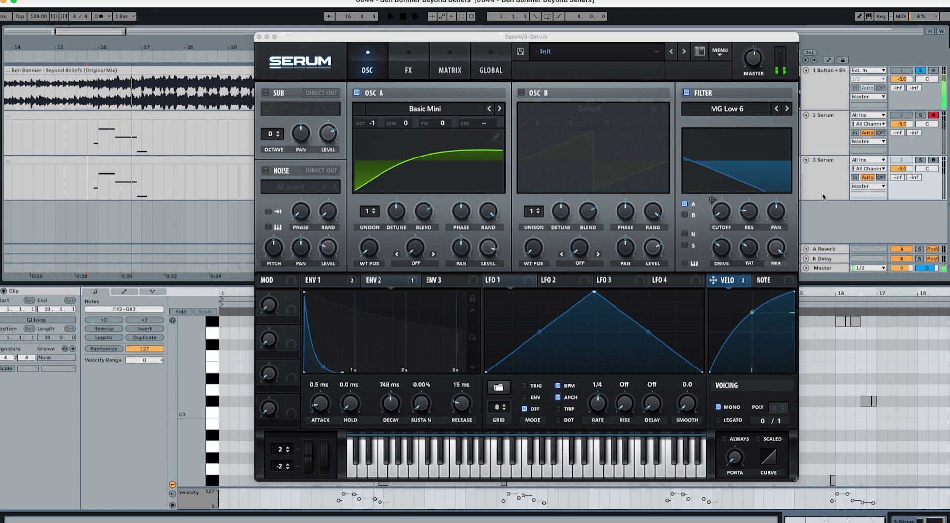
key("space")
key("space")
key("space")
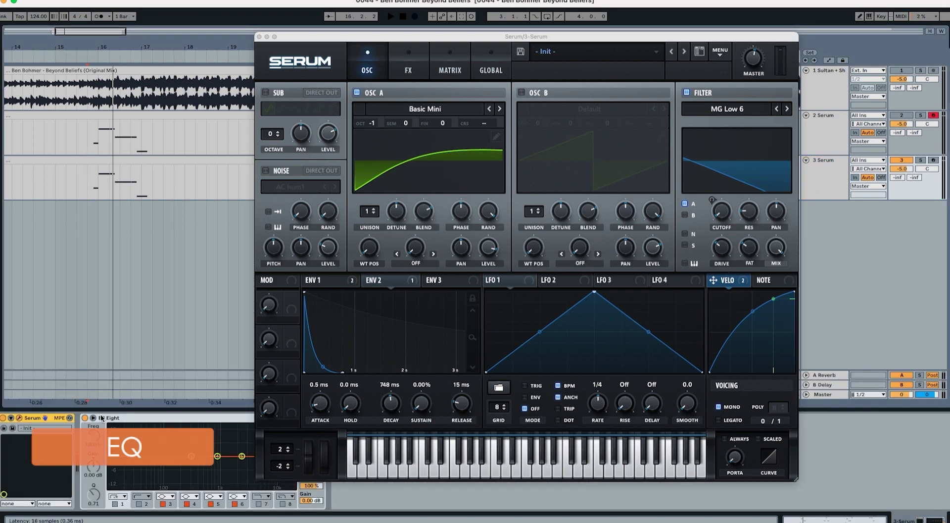
Close Serum and set EQ Eight band 4 to 2400 Hz, 2.11 dB gain, Q 0.52.
left_click(101, 418)
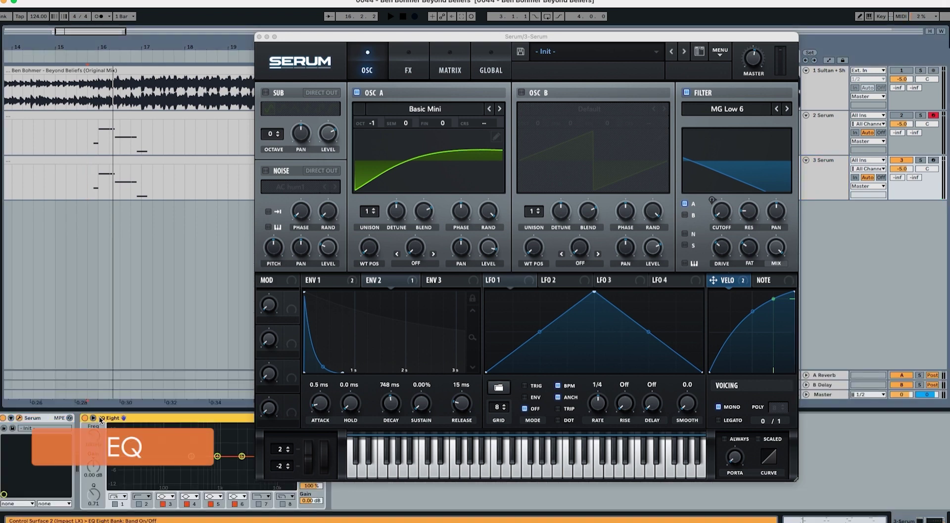
left_click(259, 36)
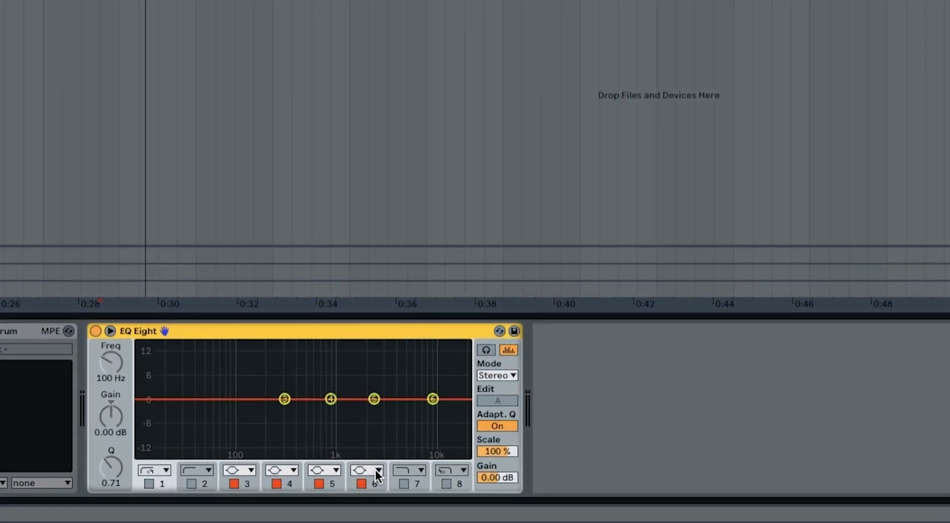
left_click(293, 480)
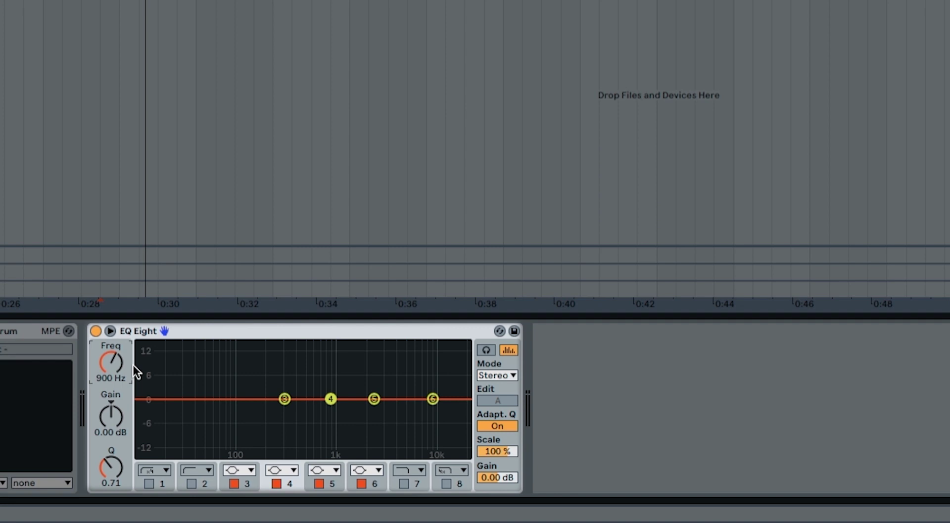
type("2400")
key("Return")
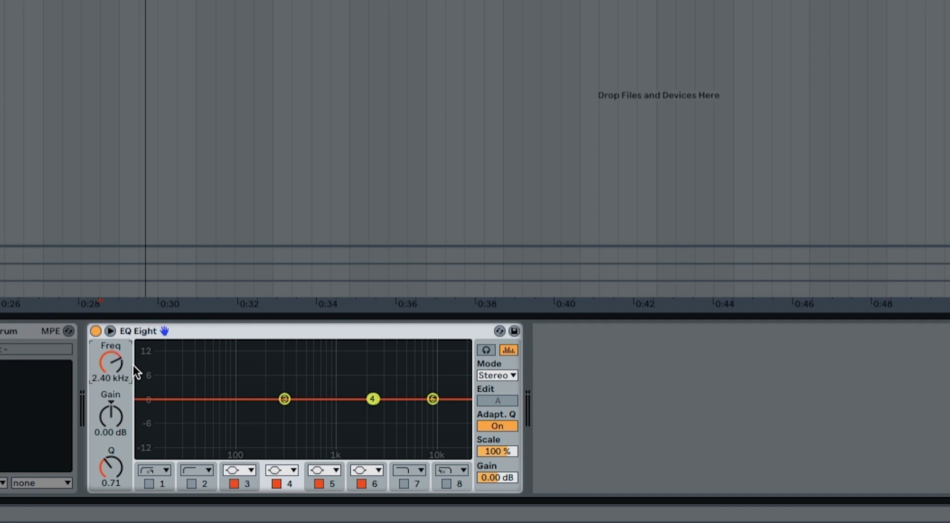
left_click(108, 415)
type("2.11")
key("Return")
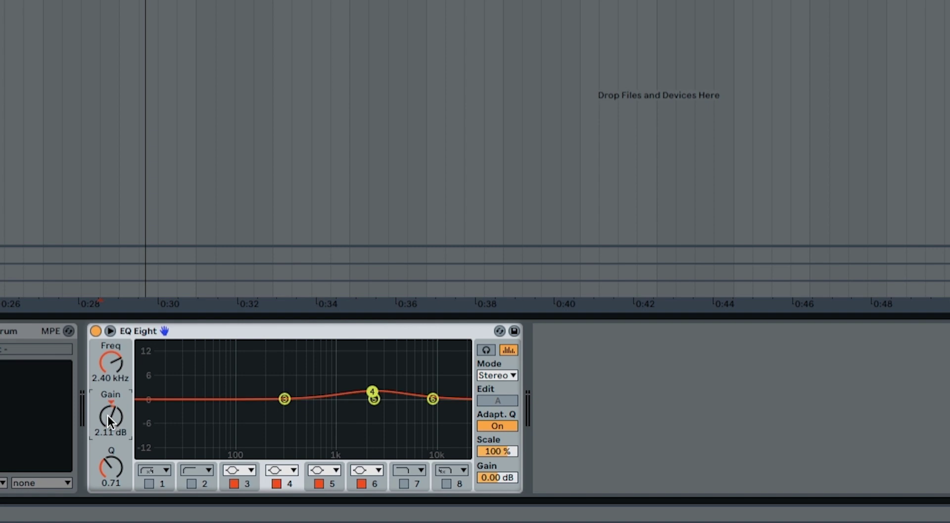
type("0.52")
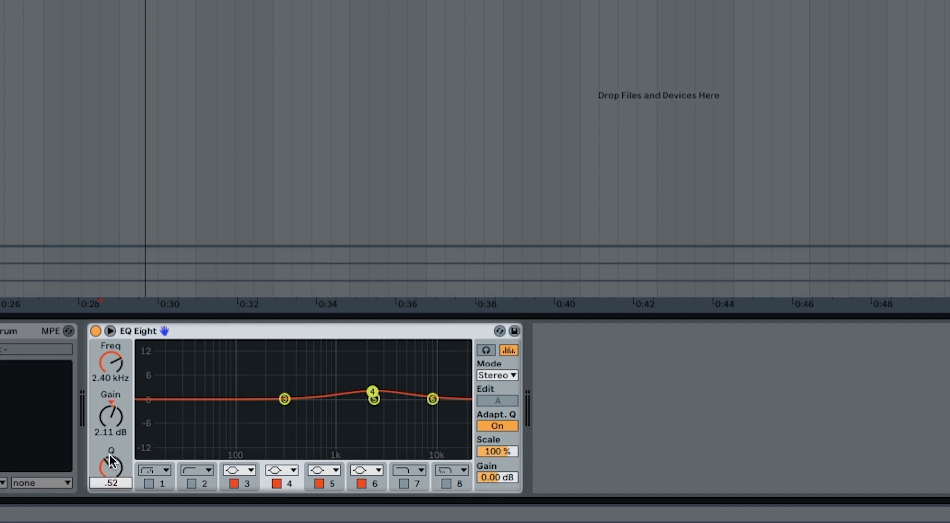
key("Return")
Play the passage repeatedly to hear the 2.40 kHz boost.
key("space")
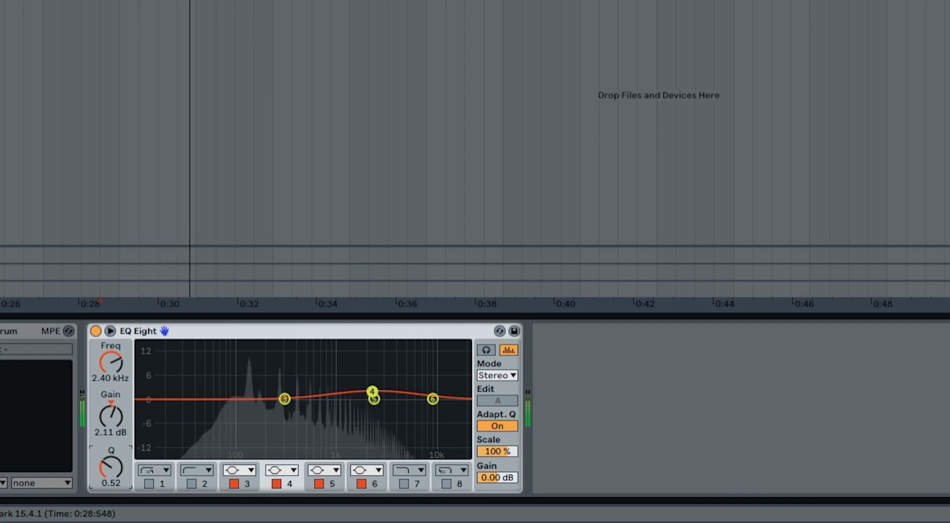
key("space")
key("space")
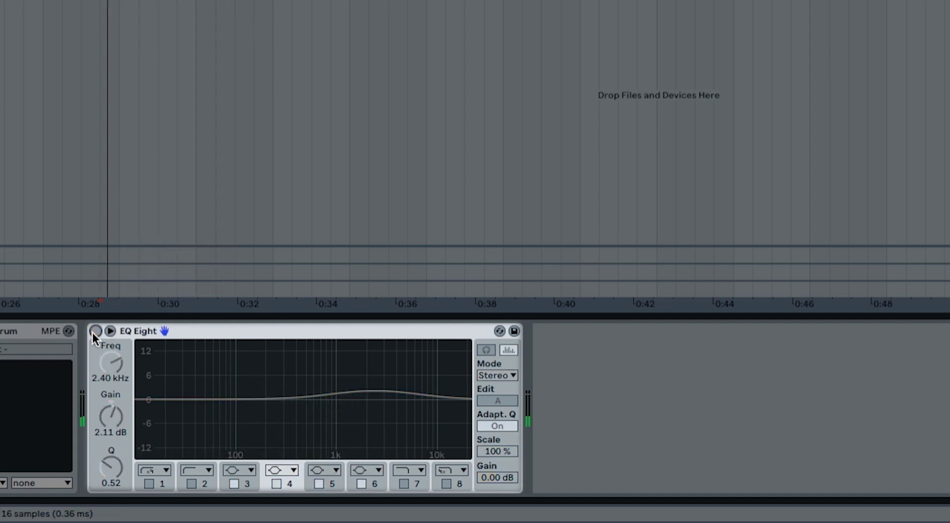
key("space")
key("space")
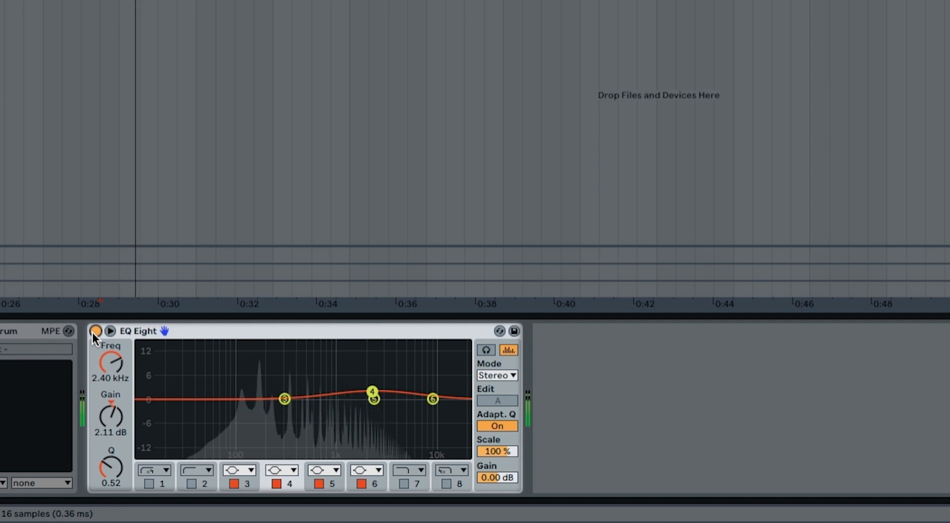
key("space")
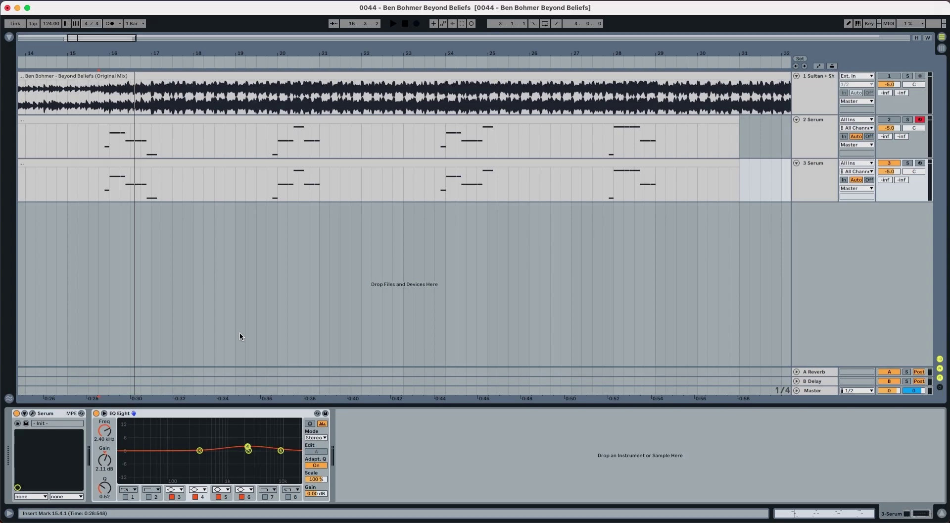
Reopen the Serum window and adjust its master volume while playing the arrangement.
key("space")
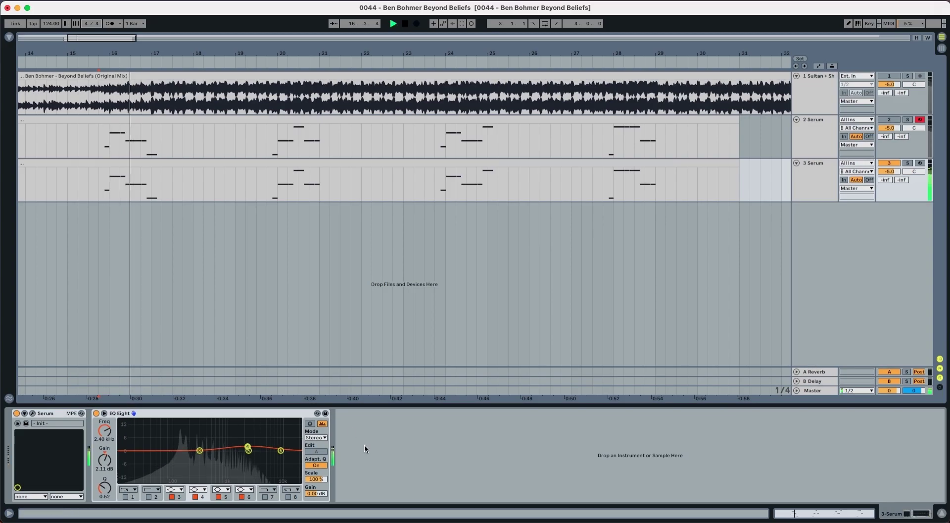
key("super+alt+p")
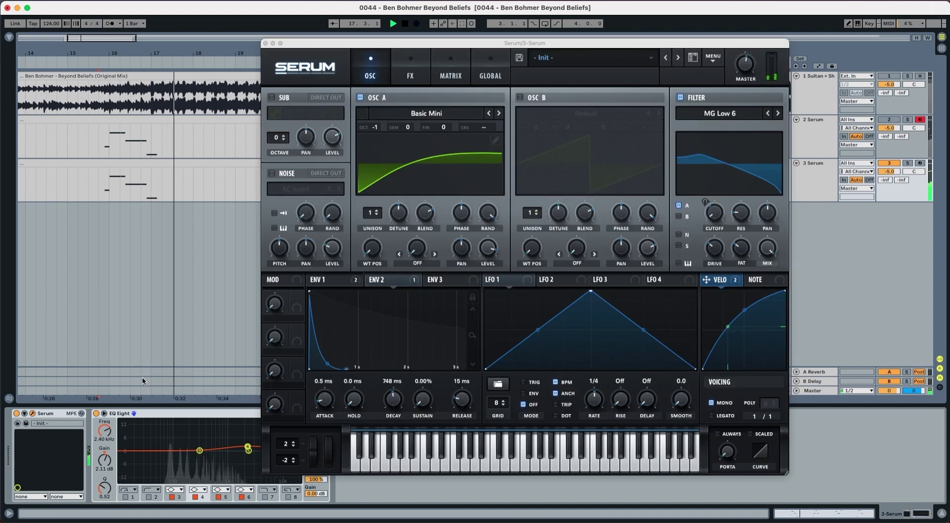
key("space")
left_click(746, 66)
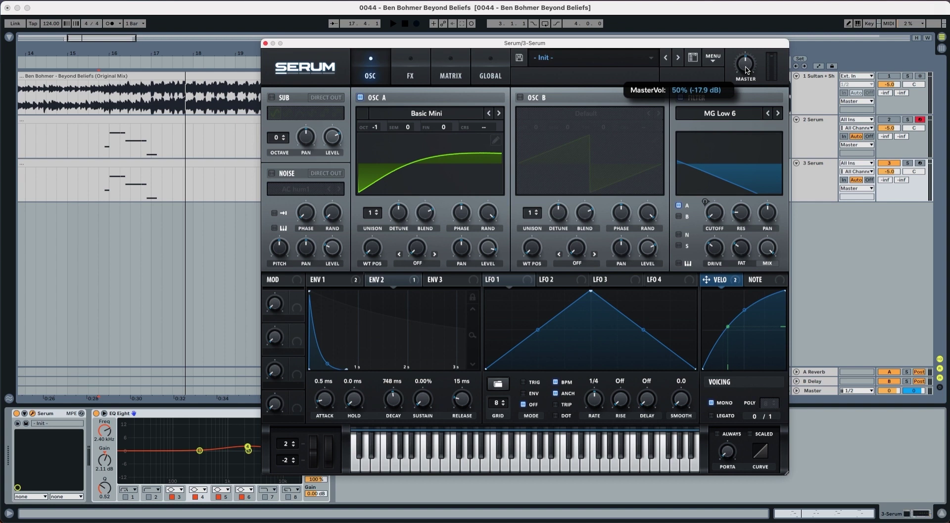
key("space")
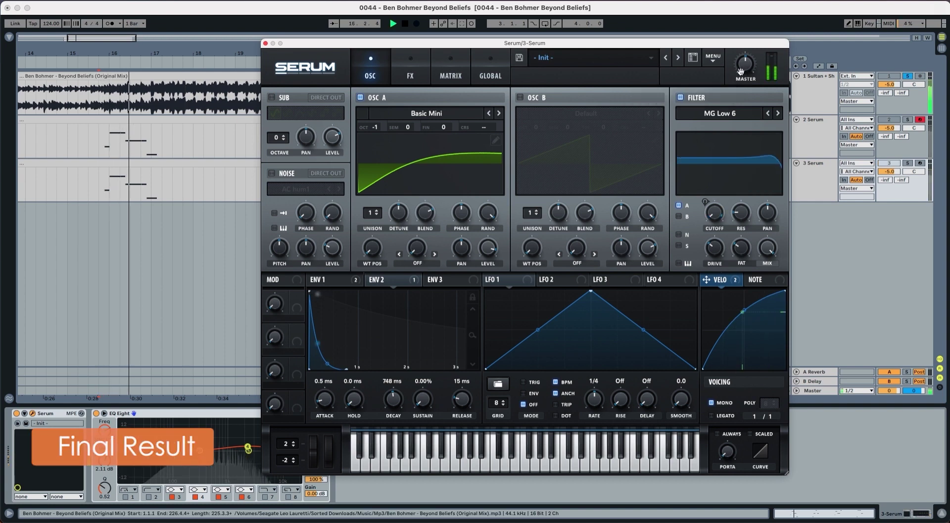
key("space")
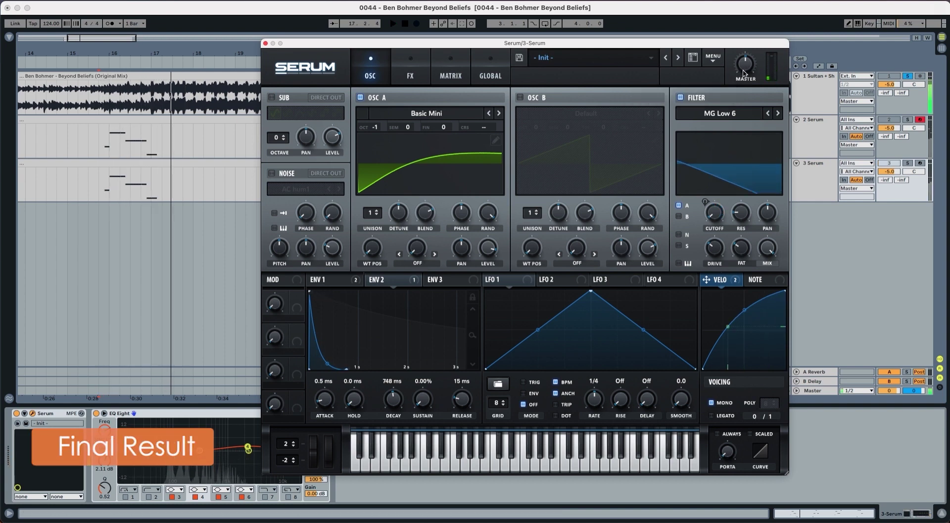
Play from bar 19.4.1 and set Serum's MASTER to 51% (-17.7 dB).
key("space")
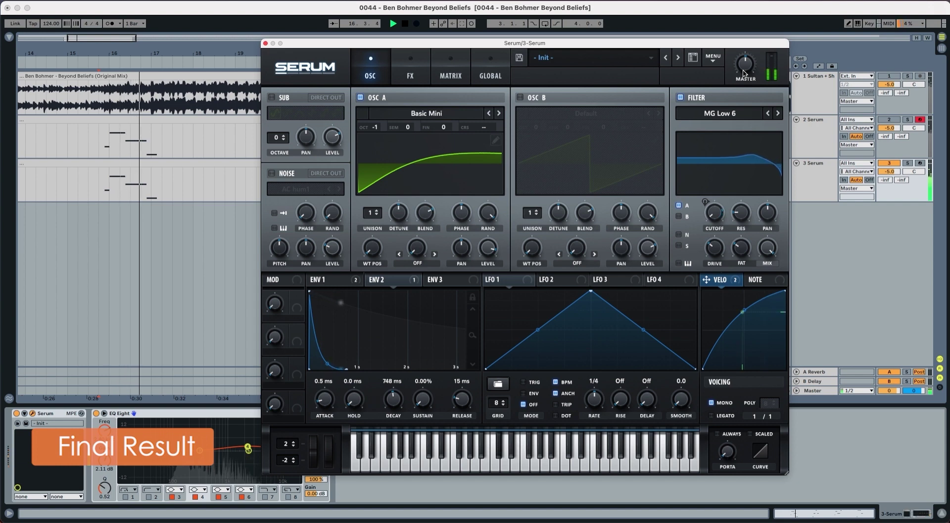
key("space")
key("space")
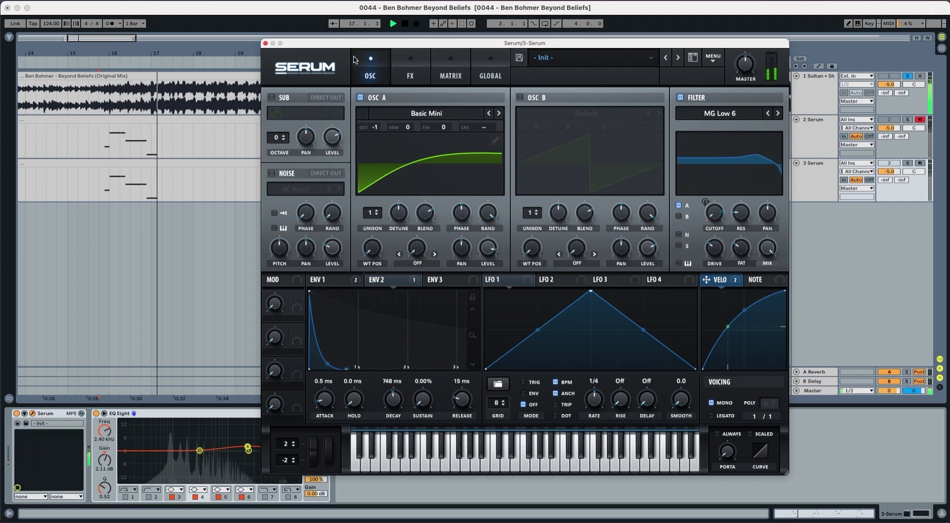
left_click_drag(354, 43, 439, 44)
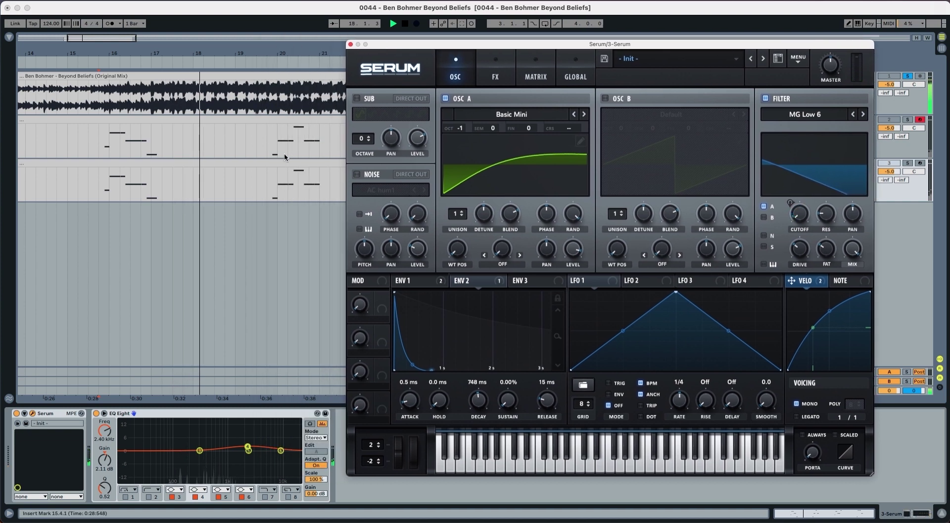
left_click(260, 185)
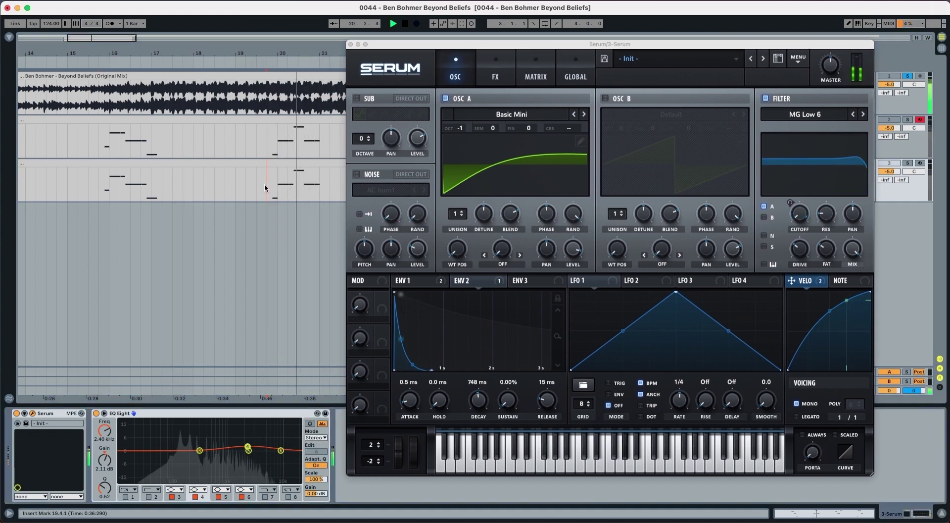
left_click(833, 67)
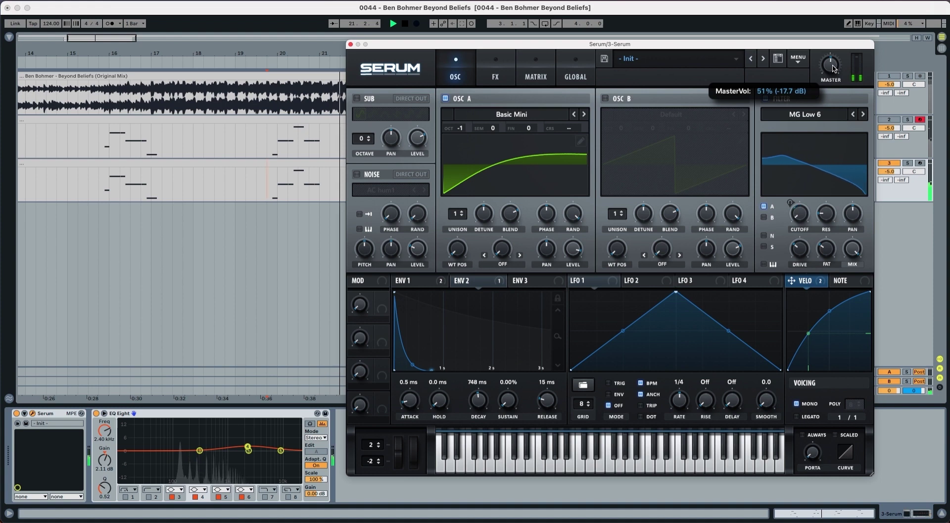
left_click(296, 151)
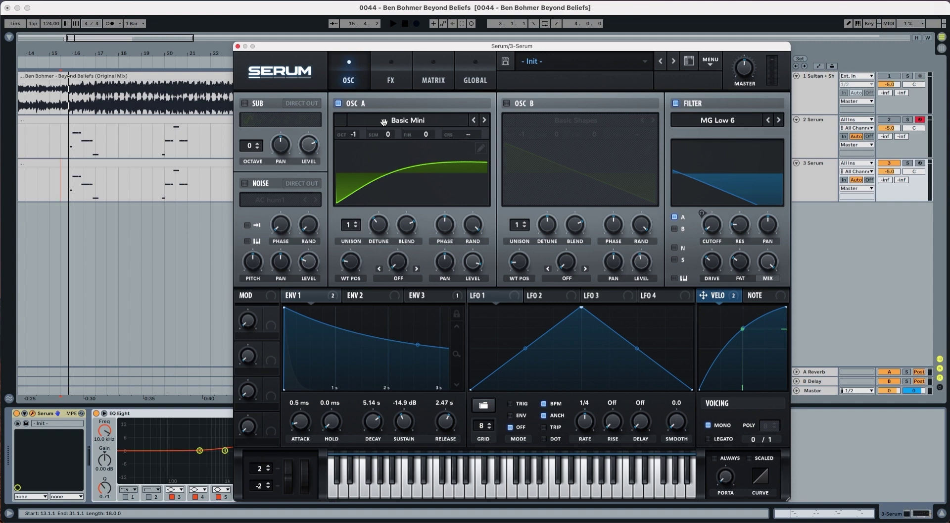
key("space")
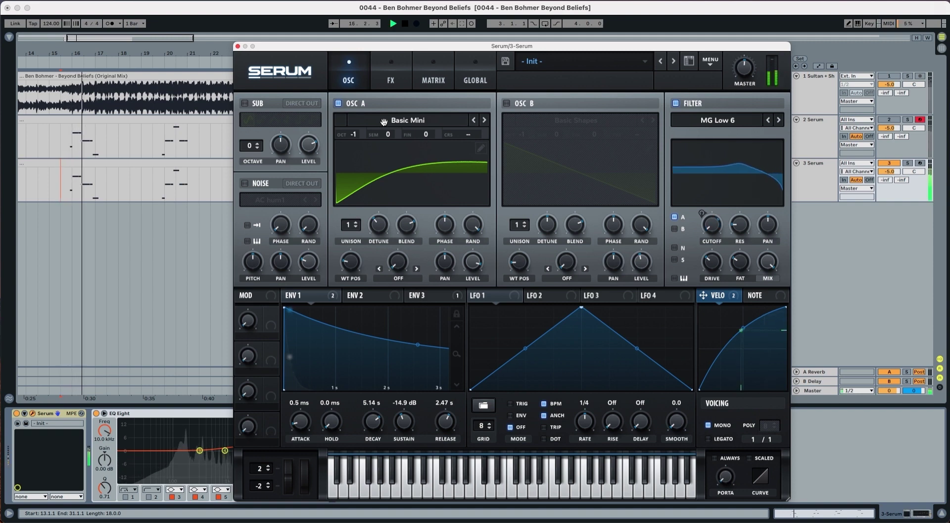
key("space")
left_click(383, 121)
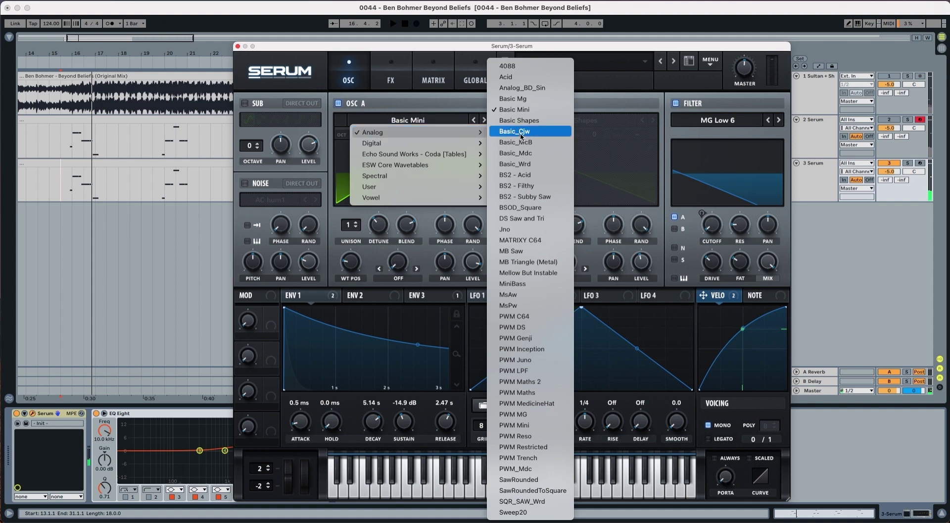
left_click(520, 120)
key("space")
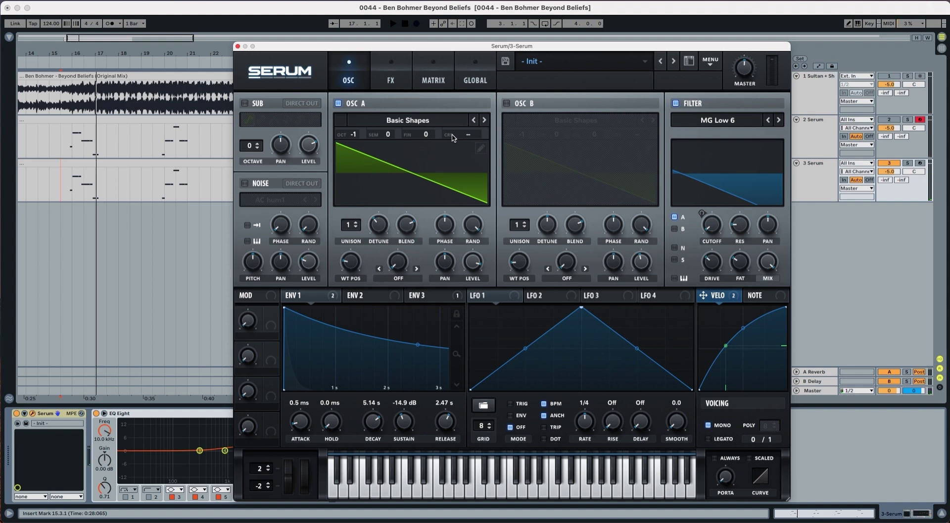
key("space")
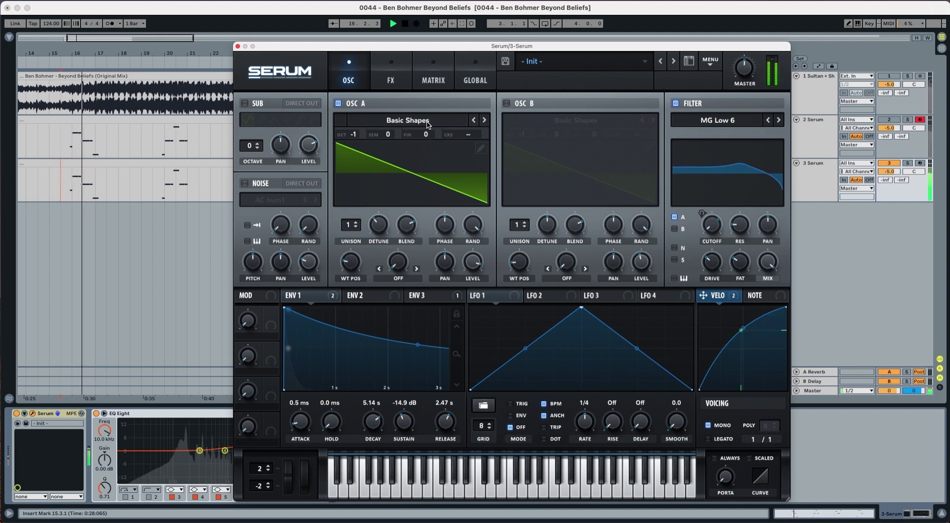
key("space")
left_click(429, 125)
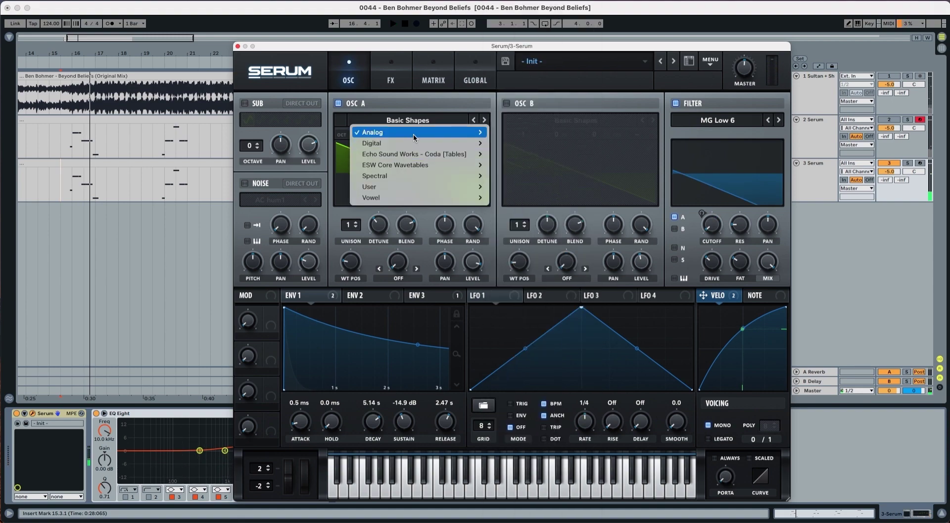
mouse_move(414, 137)
left_click(498, 109)
key("space")
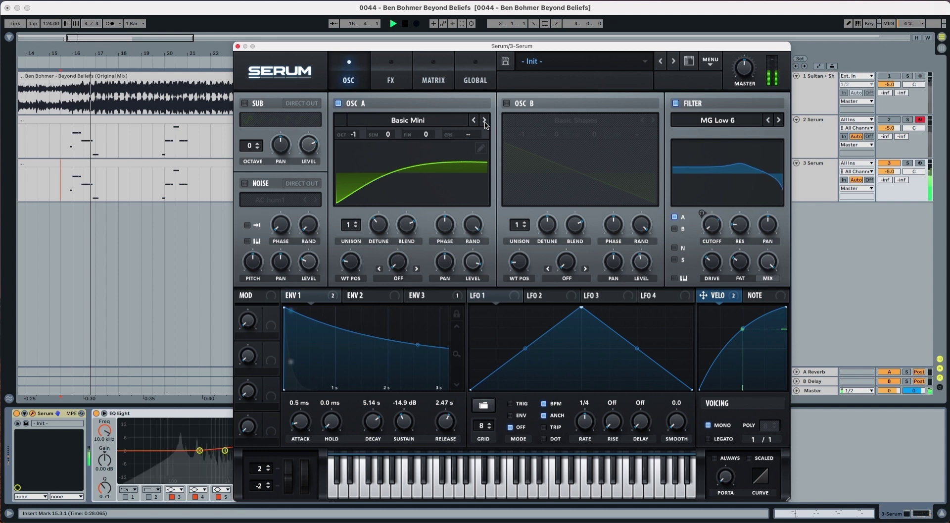
key("space")
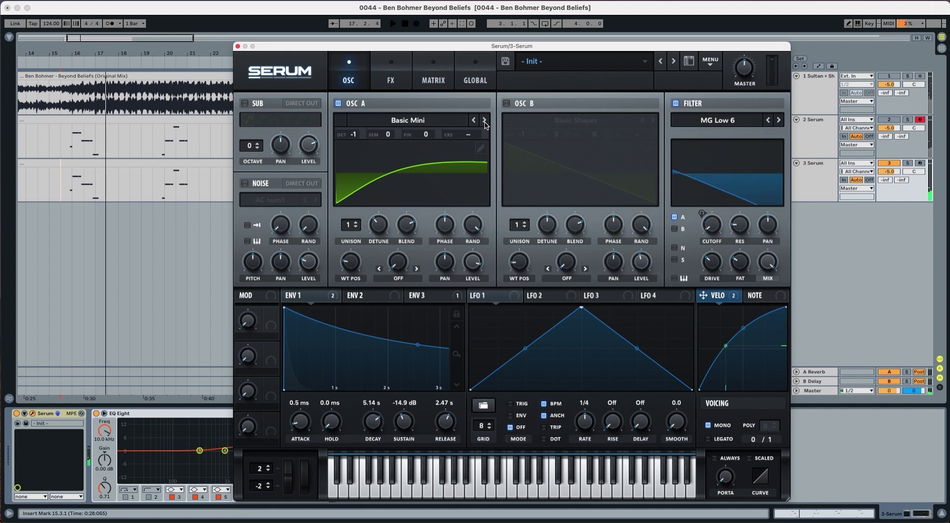